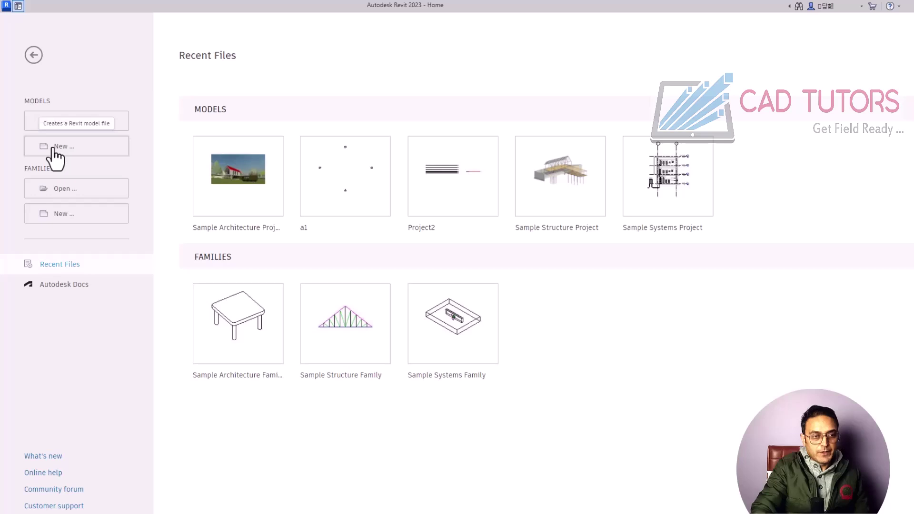
Step: Create a new project from the Architectural Template
left_click(478, 246)
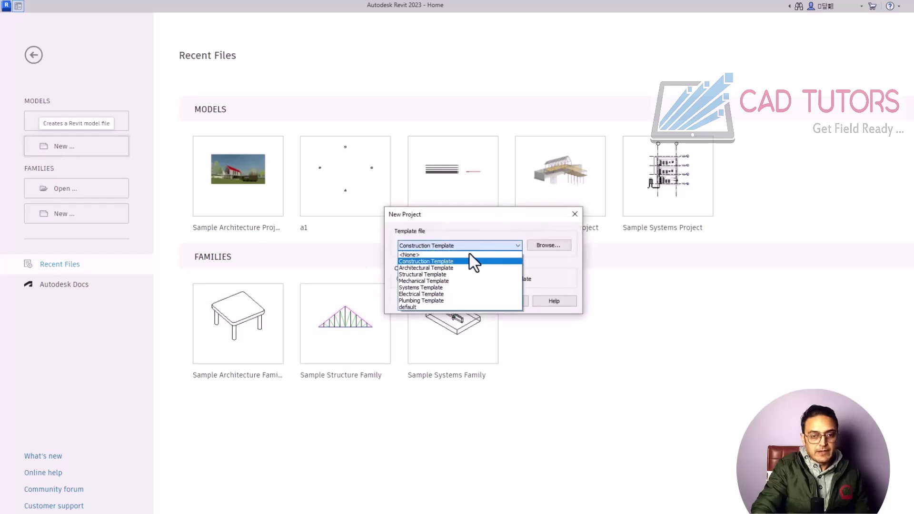
left_click(446, 267)
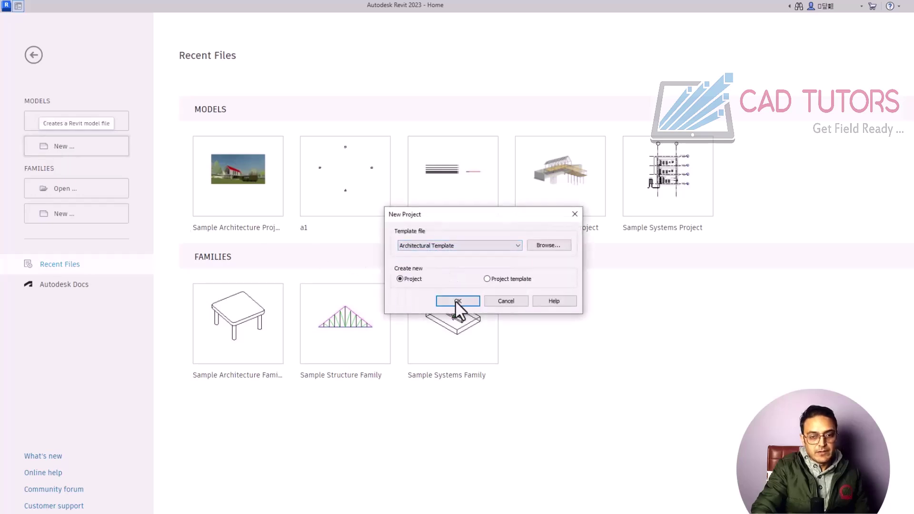
left_click(458, 301)
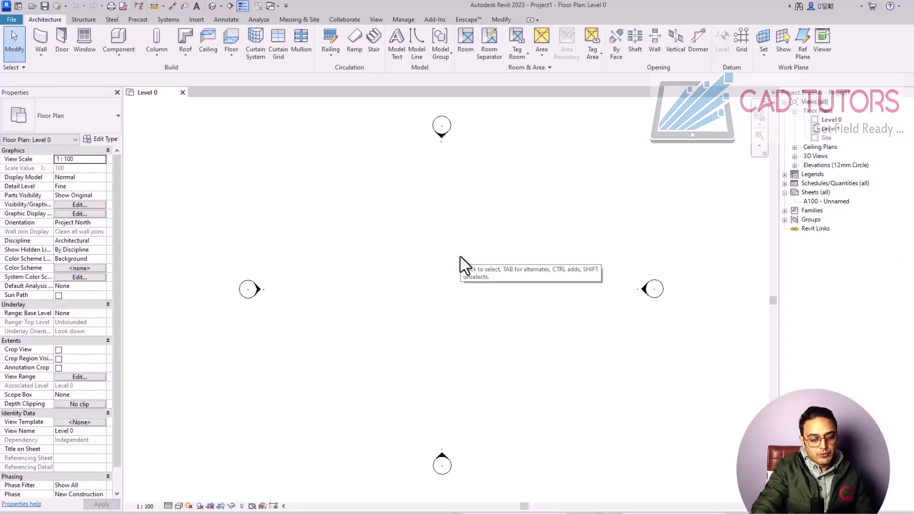
Step: Set the project's length units to meters with 2 decimal places
key("u")
key("n")
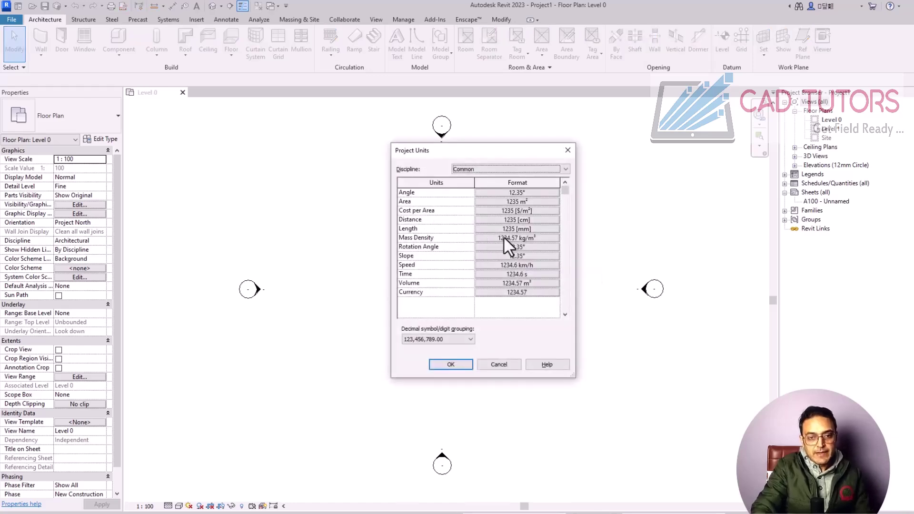
left_click(518, 229)
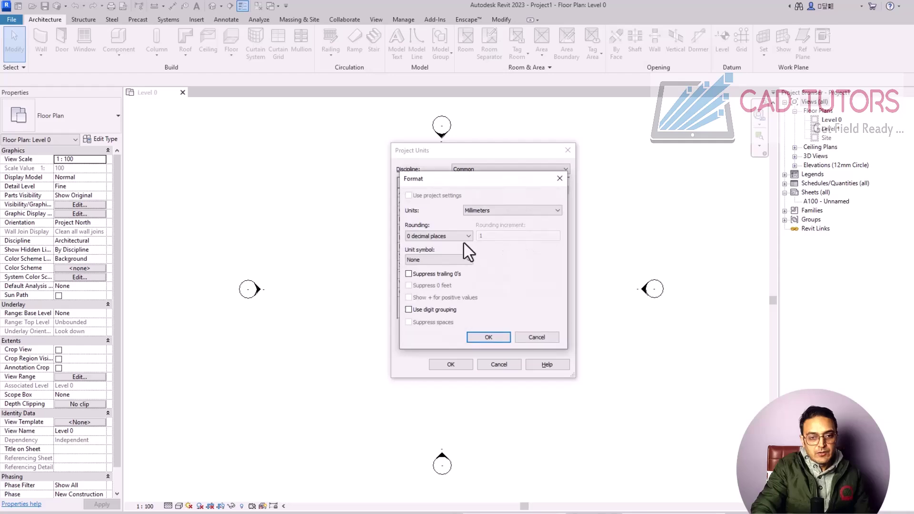
left_click(508, 212)
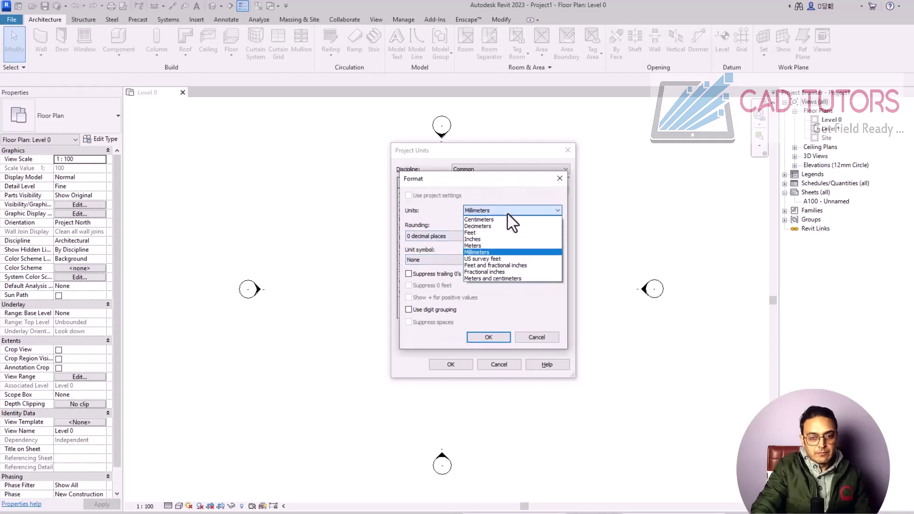
left_click(499, 245)
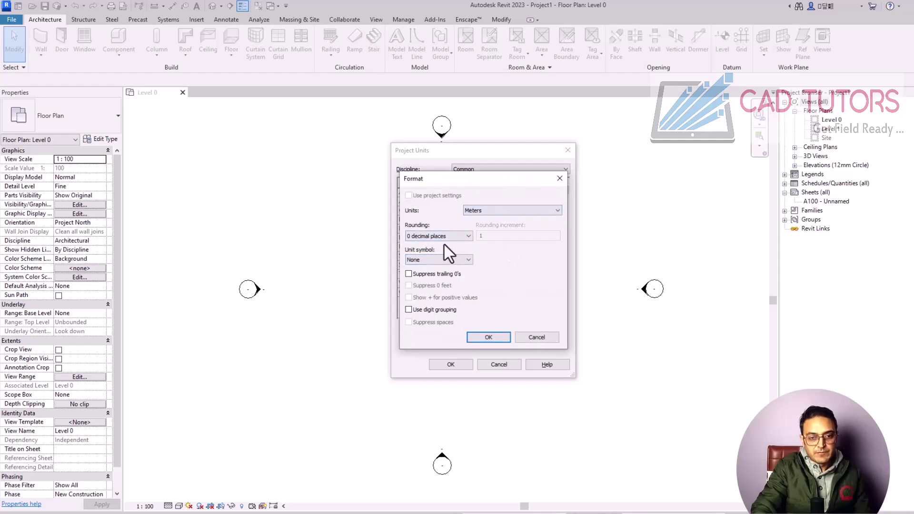
left_click(445, 238)
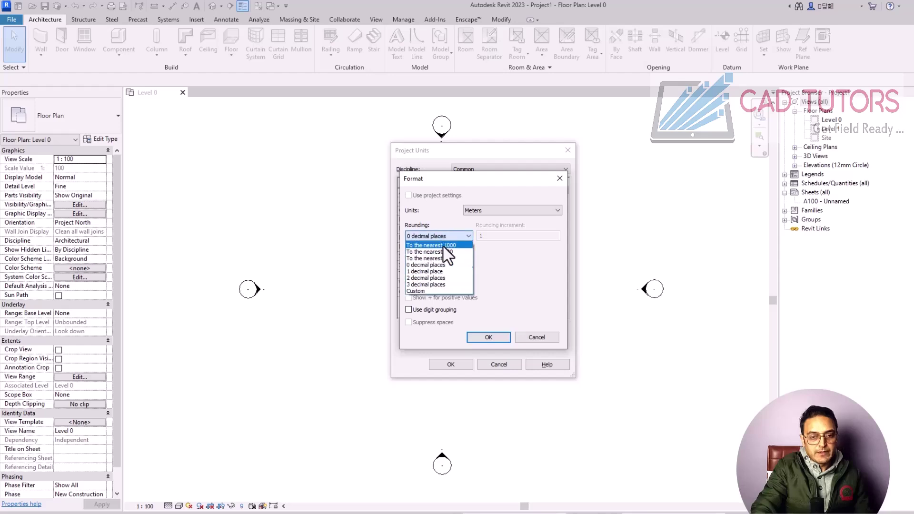
left_click(433, 277)
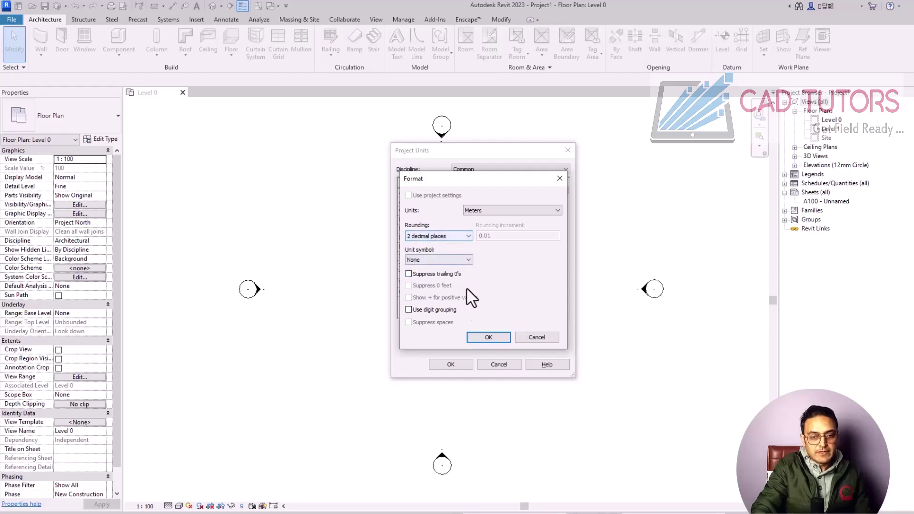
left_click(485, 337)
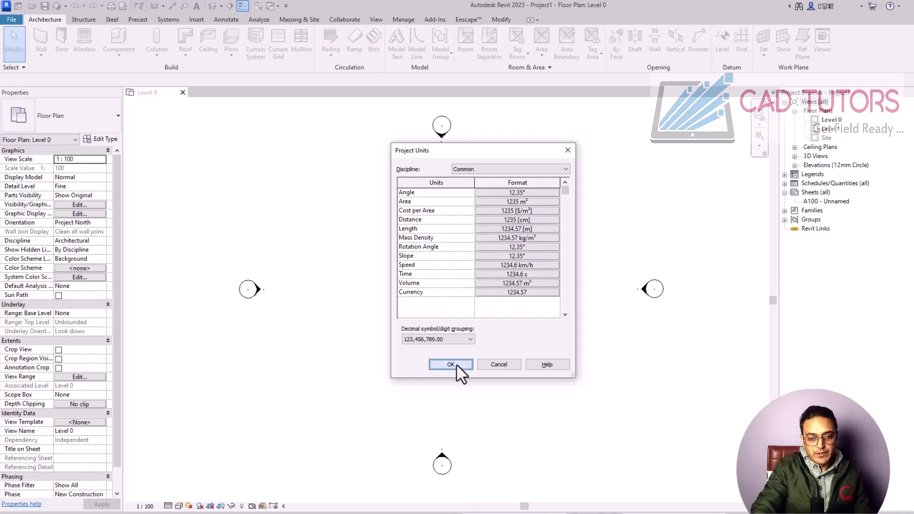
left_click(455, 364)
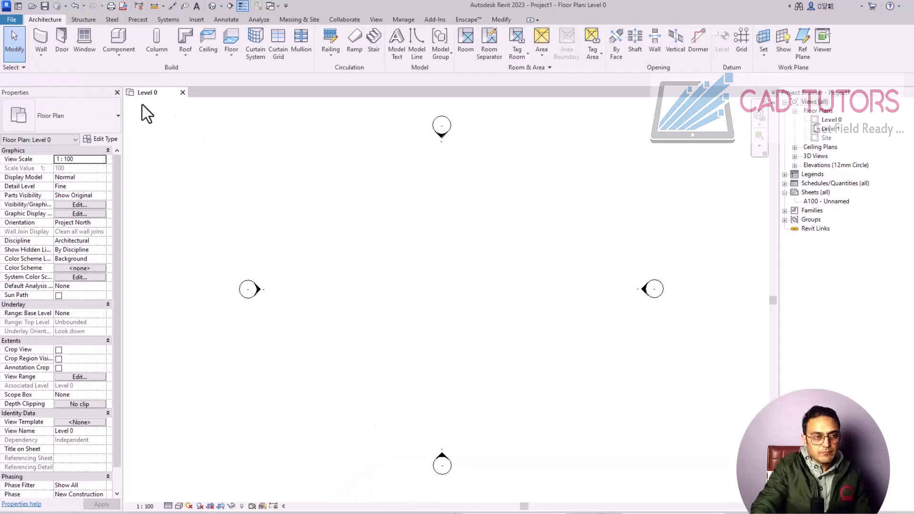
Step: Start the Wall tool with the Basic Wall type Wall-Ret_300Con and set the wall height up to Level 1
left_click(41, 38)
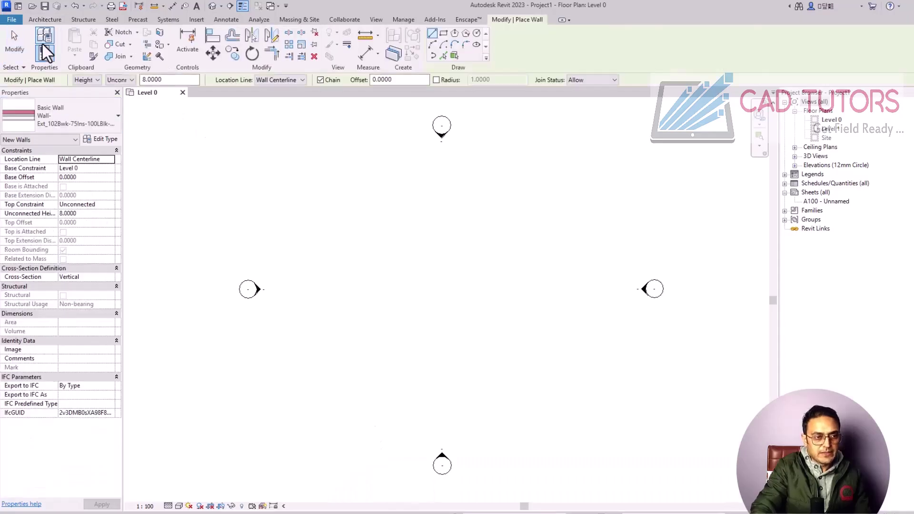
left_click(97, 124)
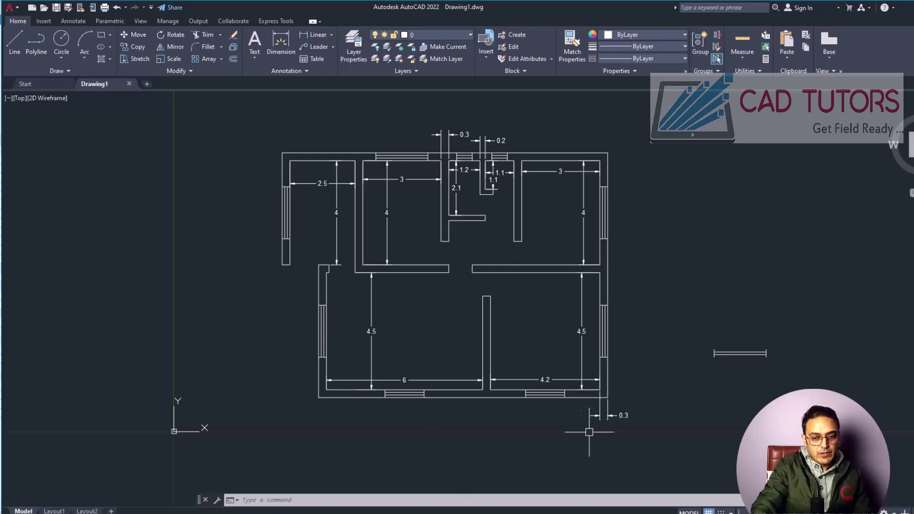
left_click(601, 415)
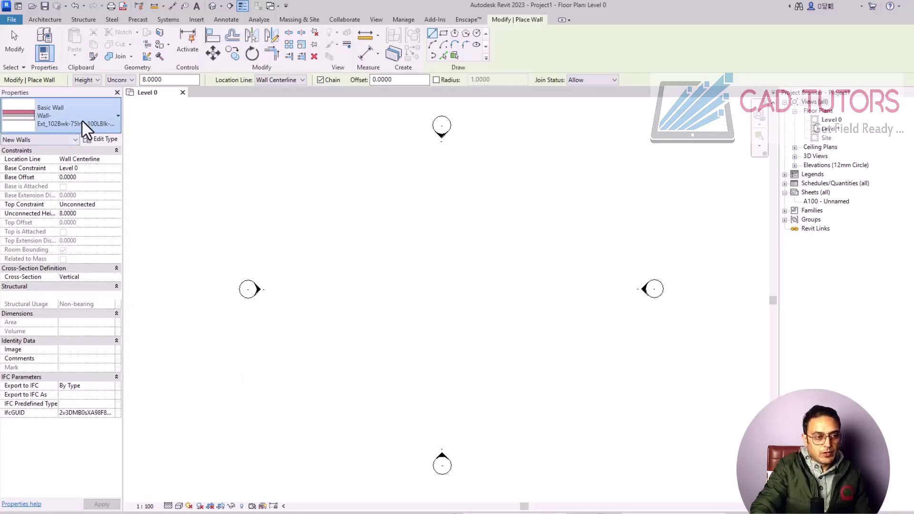
left_click(82, 121)
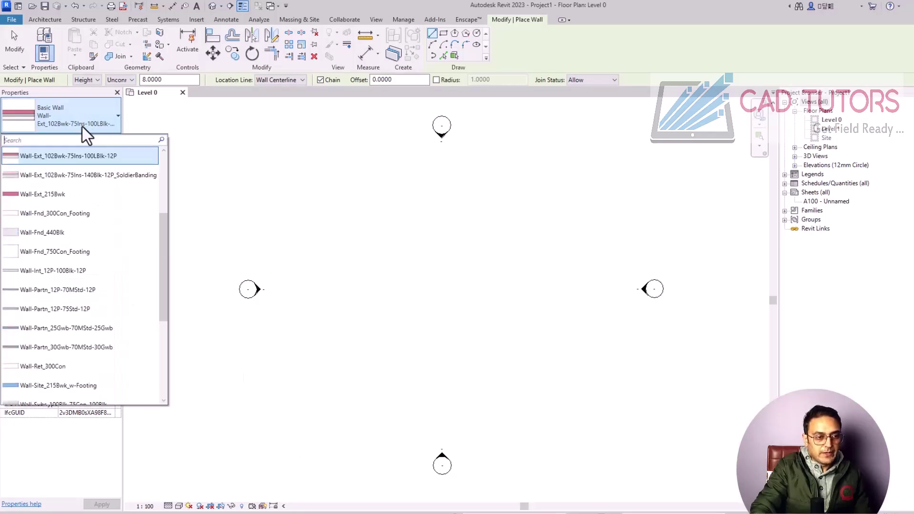
left_click(68, 367)
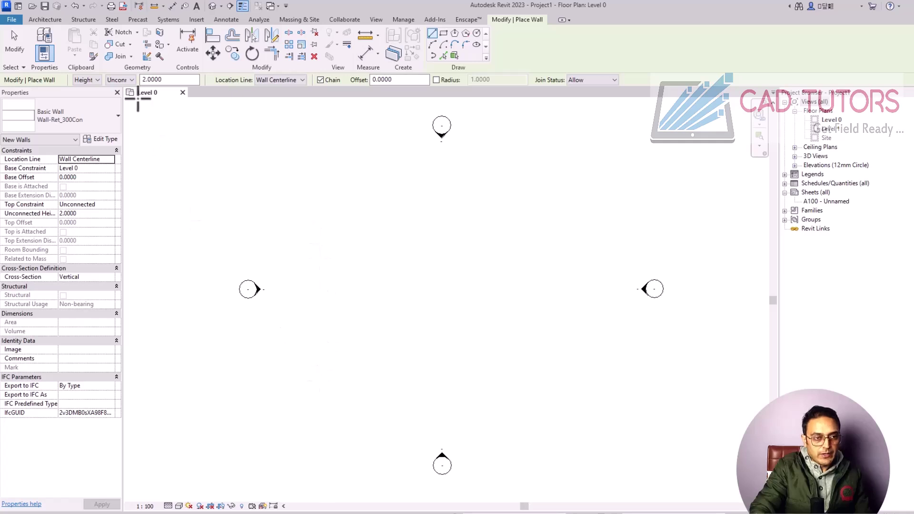
left_click(130, 81)
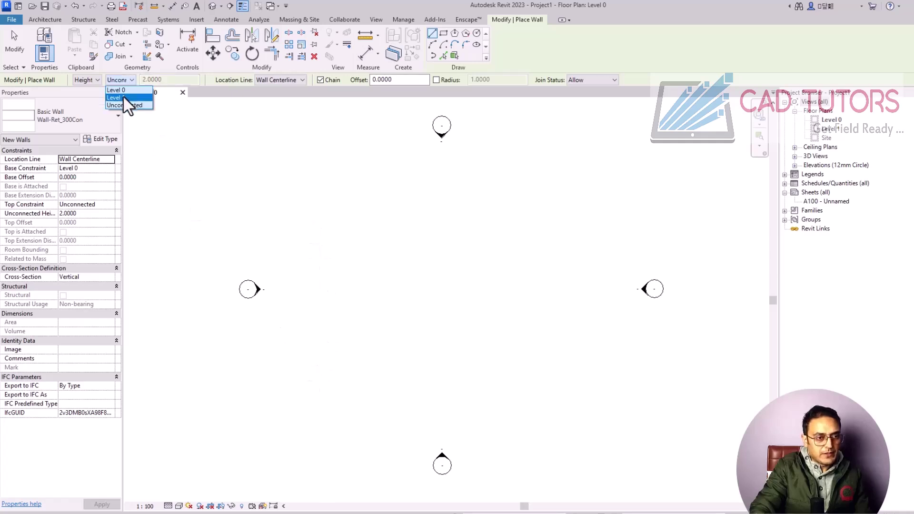
left_click(123, 97)
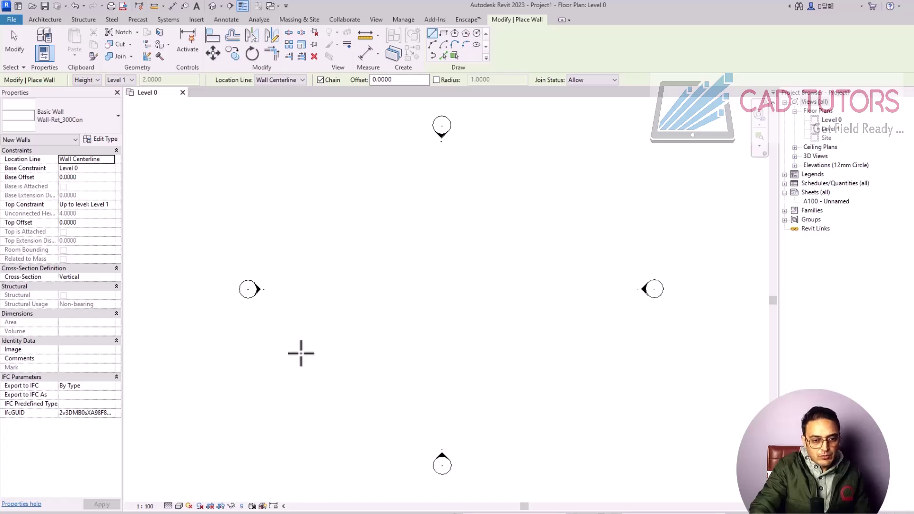
left_click(326, 379)
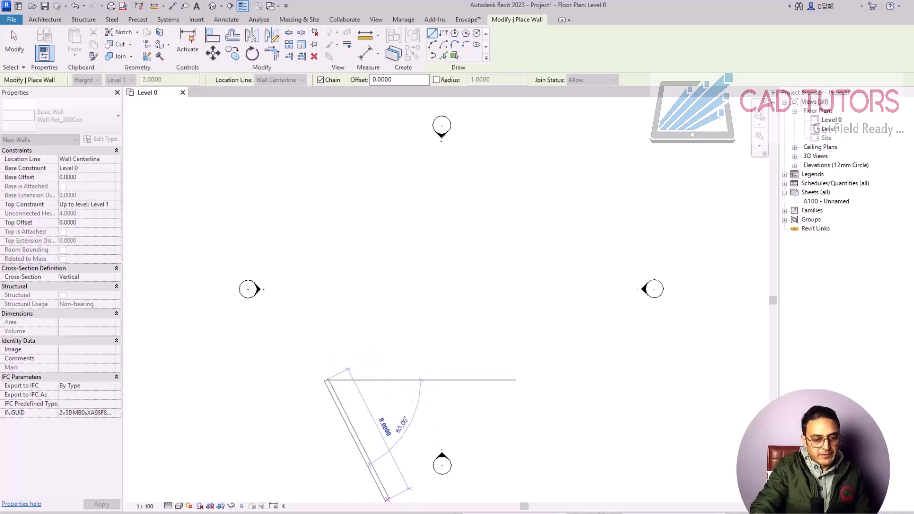
mouse_move(380, 512)
left_click(380, 485)
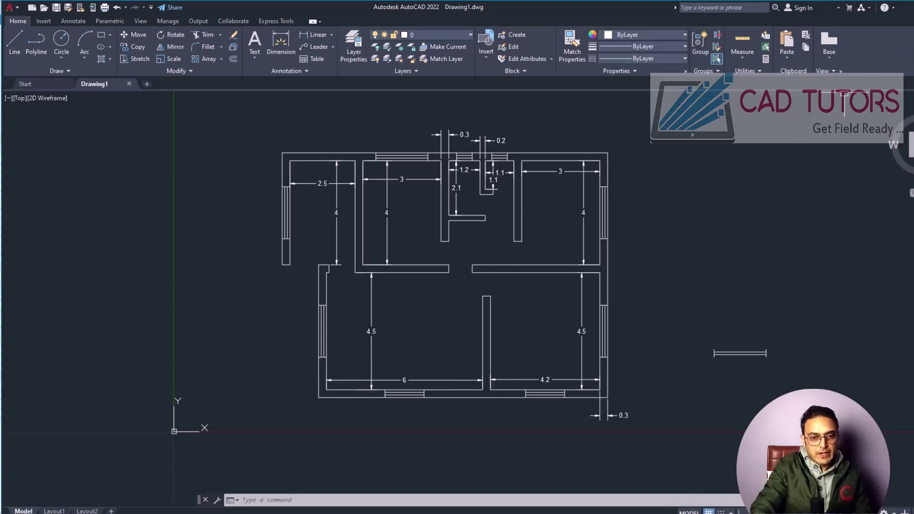
key("alt+Tab")
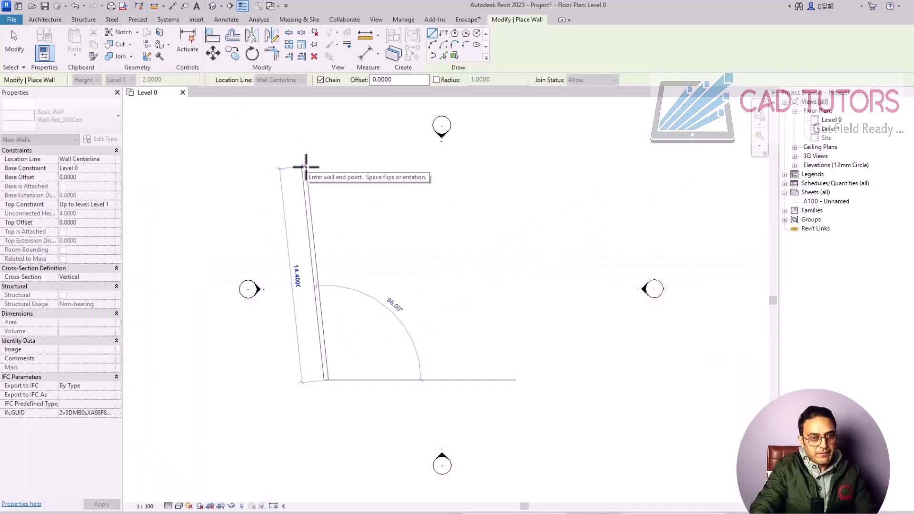
key("Escape")
Step: Draw four walls enclosing a 6 m wide by 4.5 m deep rectangular room, using Finish Face: Exterior as the location line
left_click(297, 79)
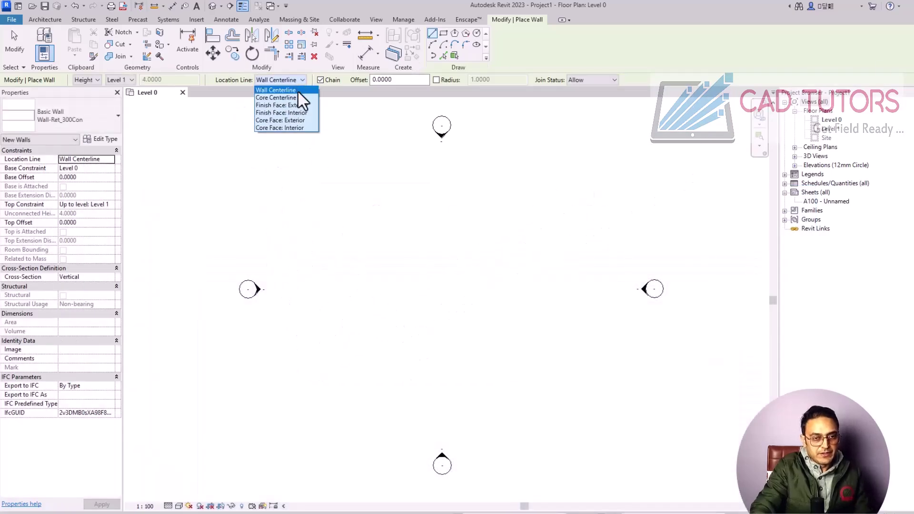
left_click(299, 103)
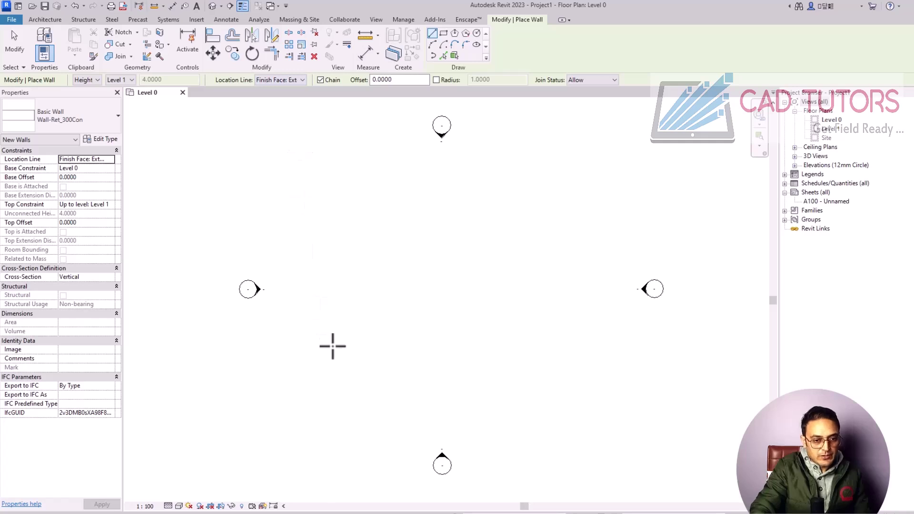
left_click(325, 327)
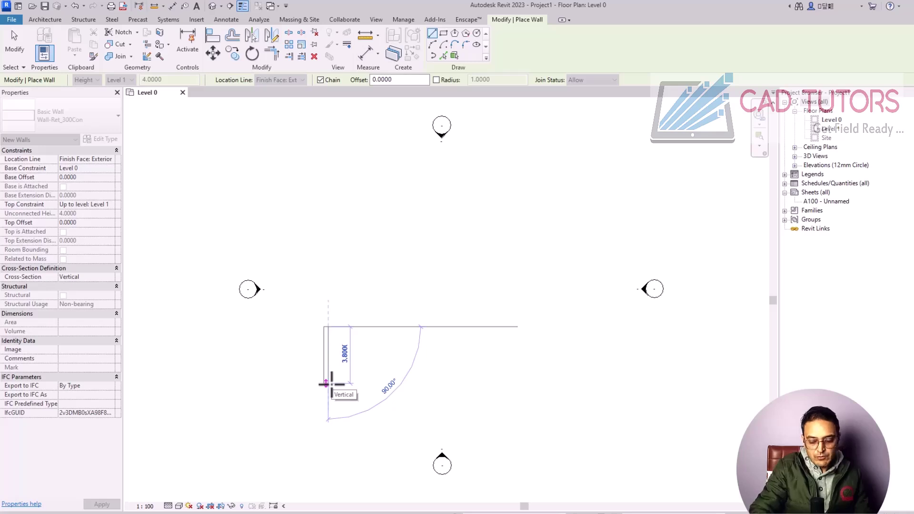
type("4.5")
key("Return")
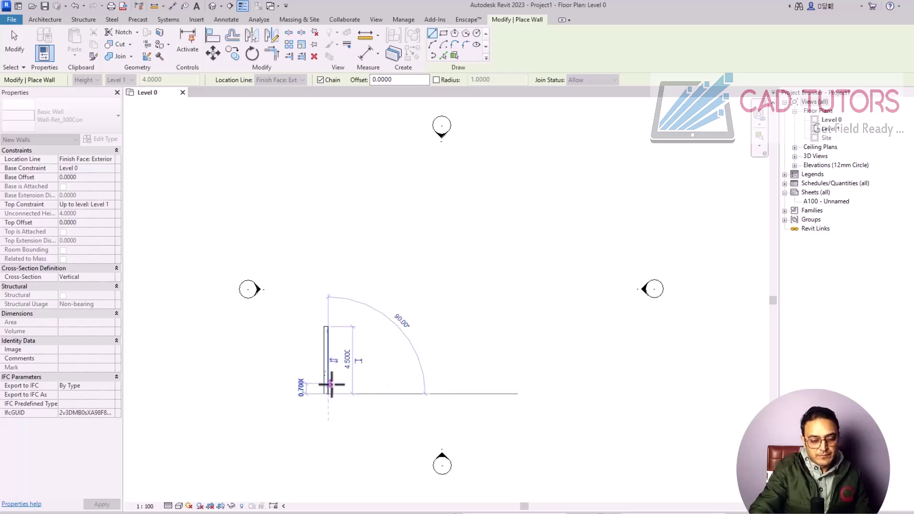
type("6")
key("Return")
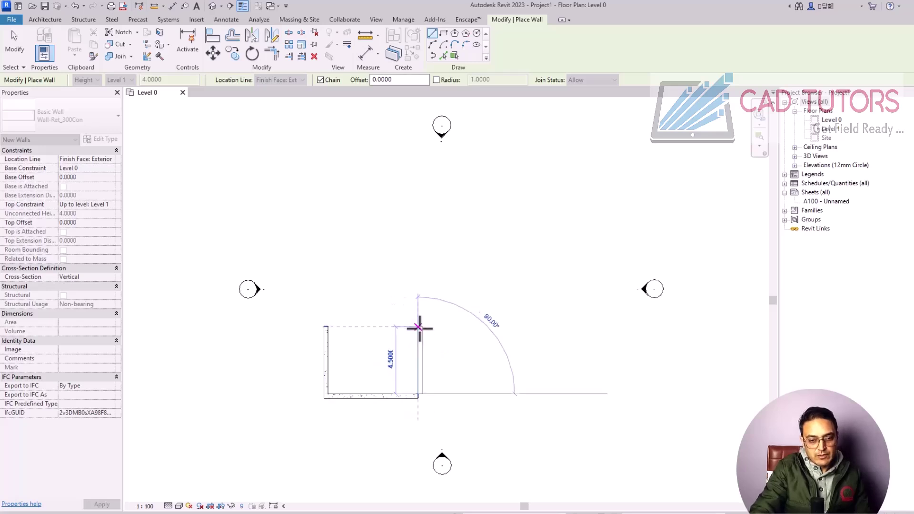
left_click(418, 327)
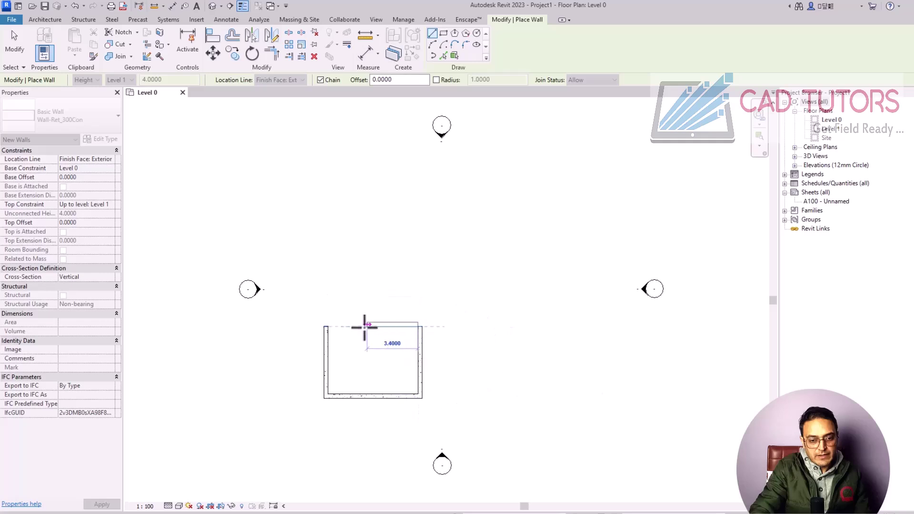
left_click(328, 327)
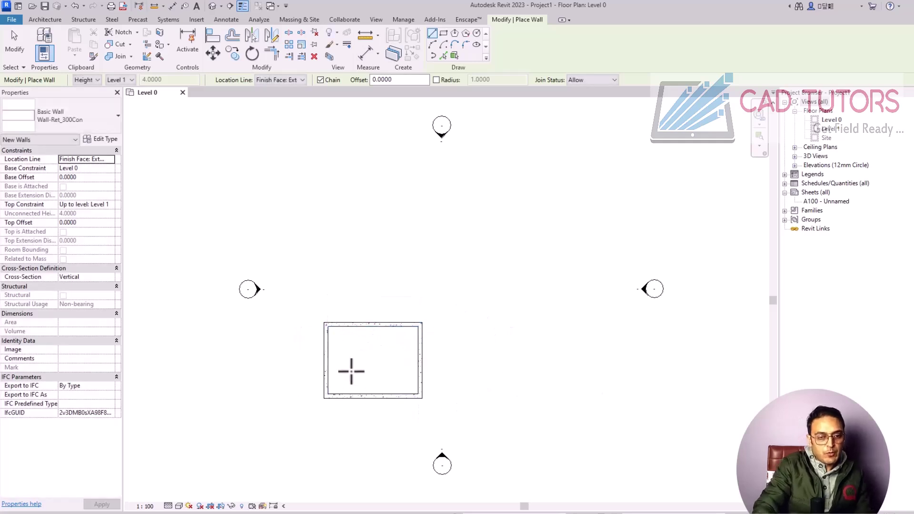
scroll(351, 373, "up", 2)
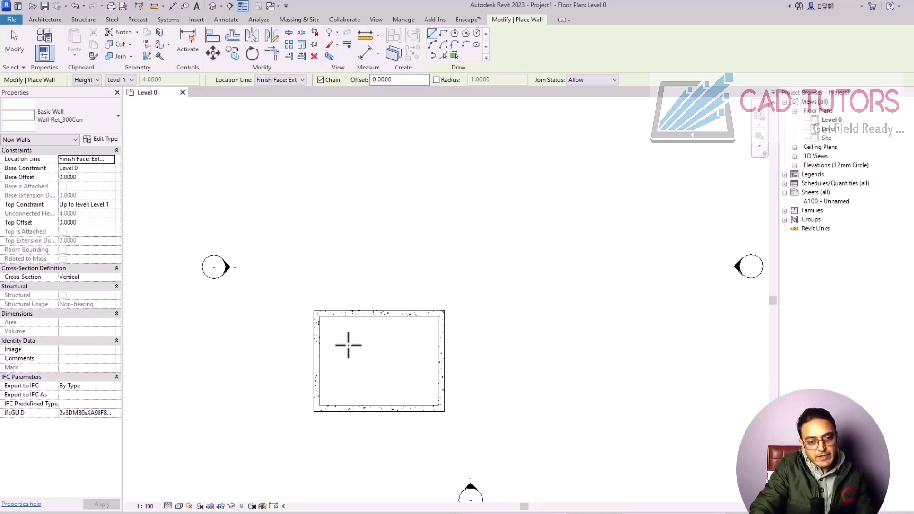
key("Escape")
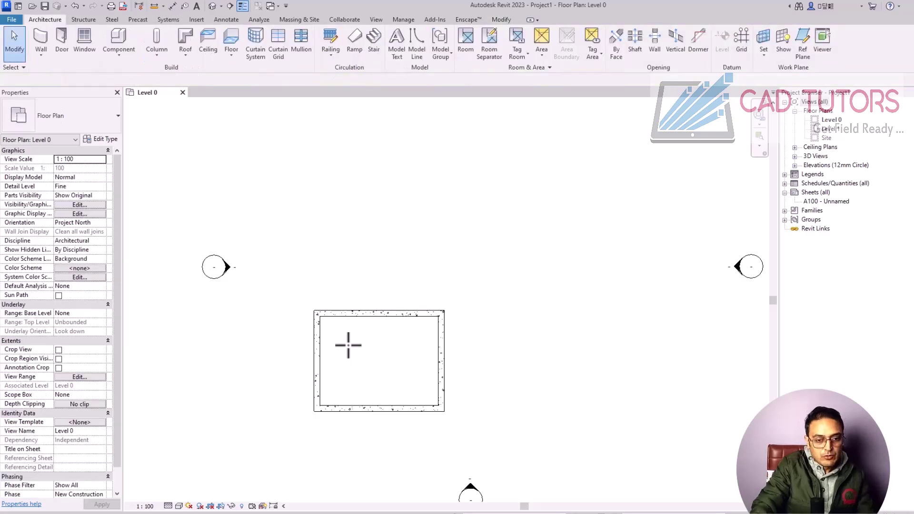
key("d")
key("i")
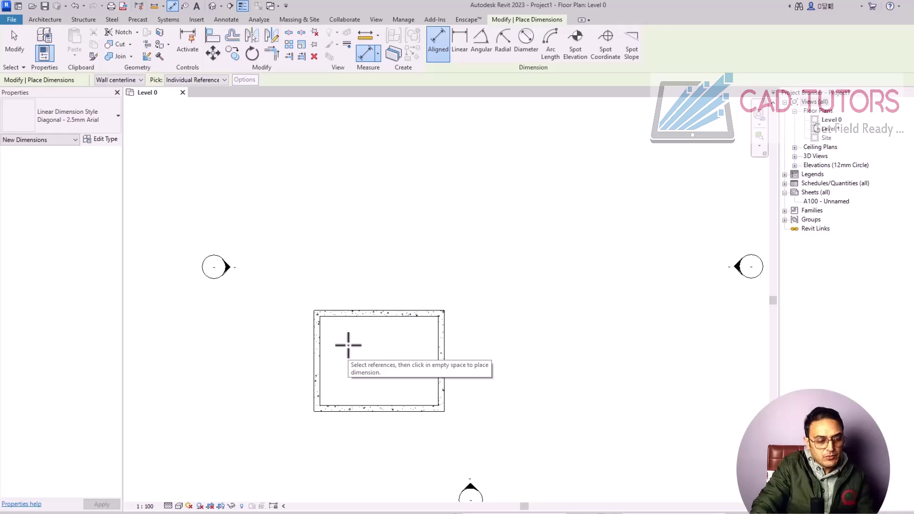
key("Escape")
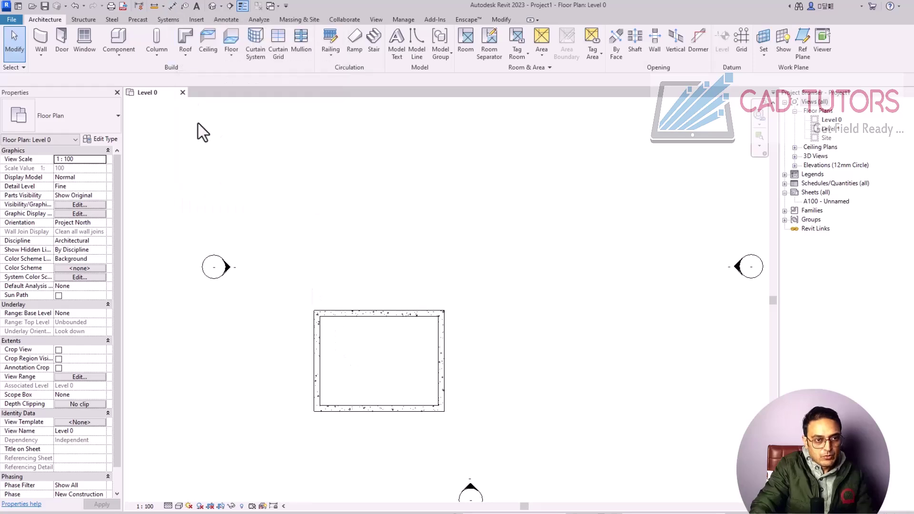
Step: Place an aligned dimension across the room's clear width, measuring between the inner wall faces with the Wall faces reference
left_click(172, 6)
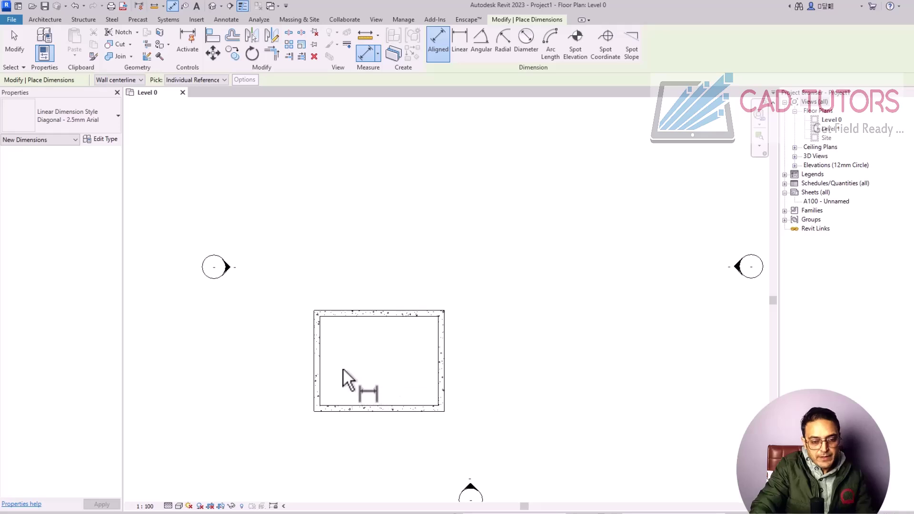
scroll(343, 360, "up", 3)
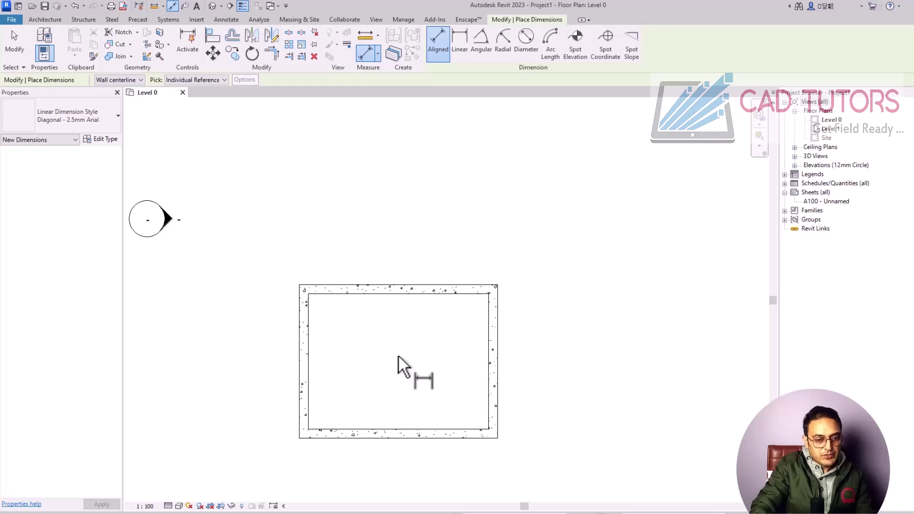
left_click(133, 81)
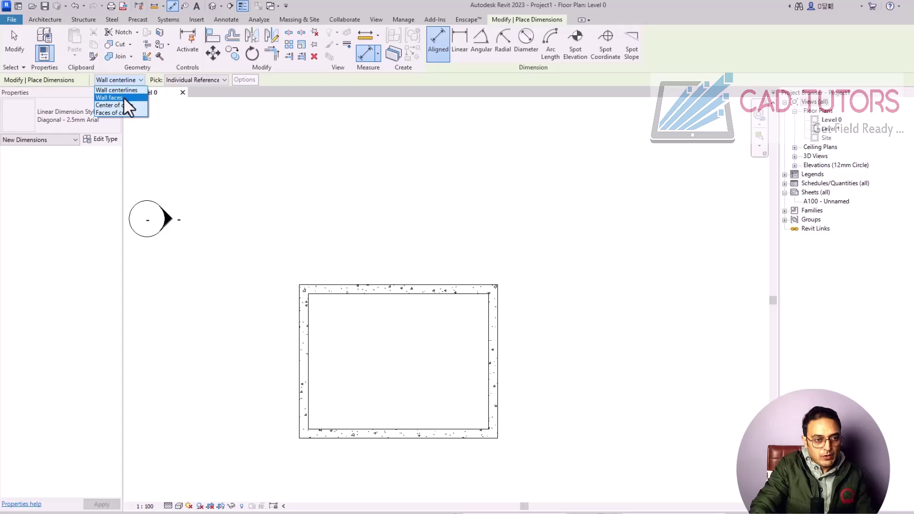
left_click(123, 97)
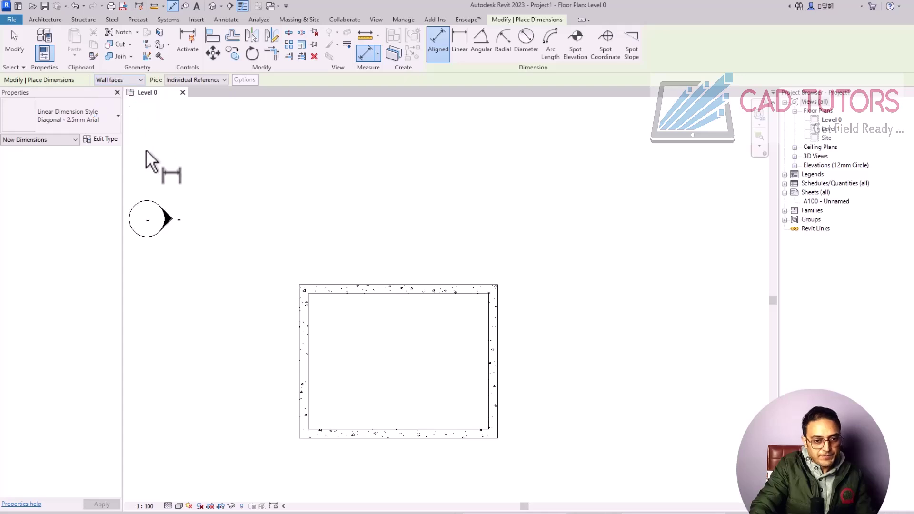
left_click(310, 354)
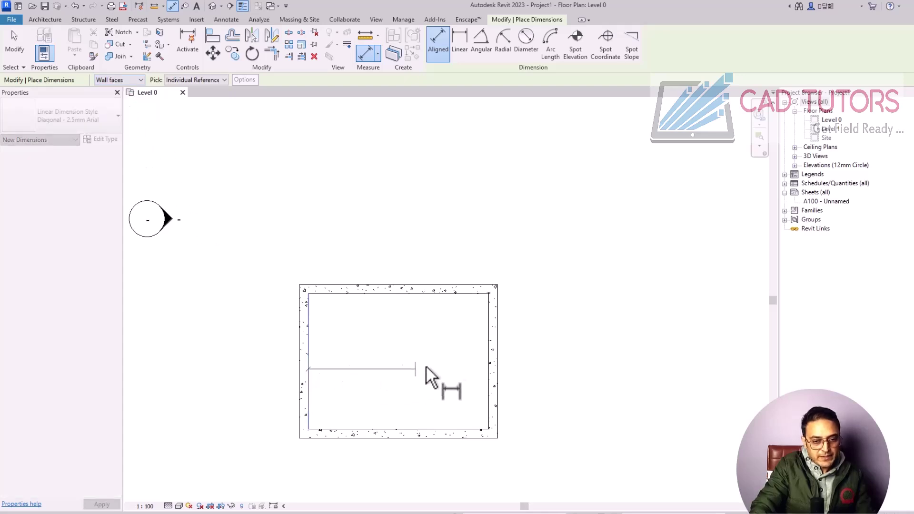
left_click(490, 356)
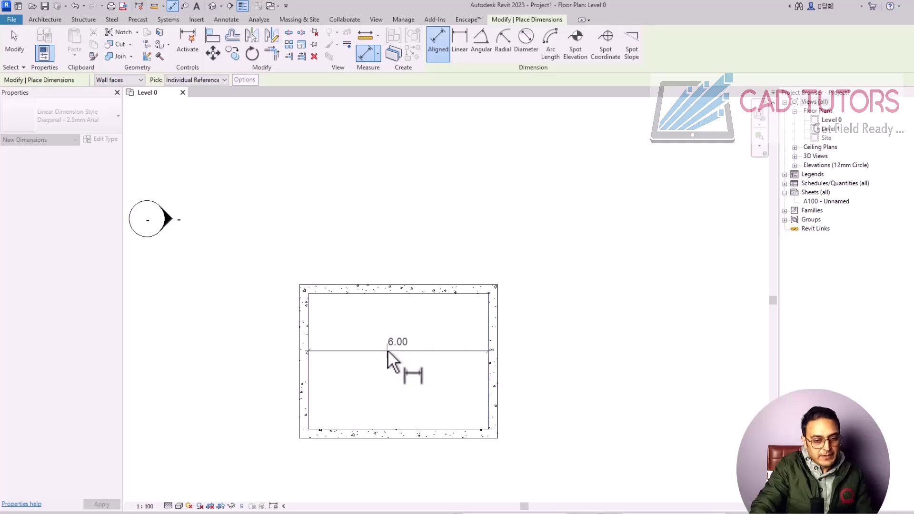
left_click(388, 353)
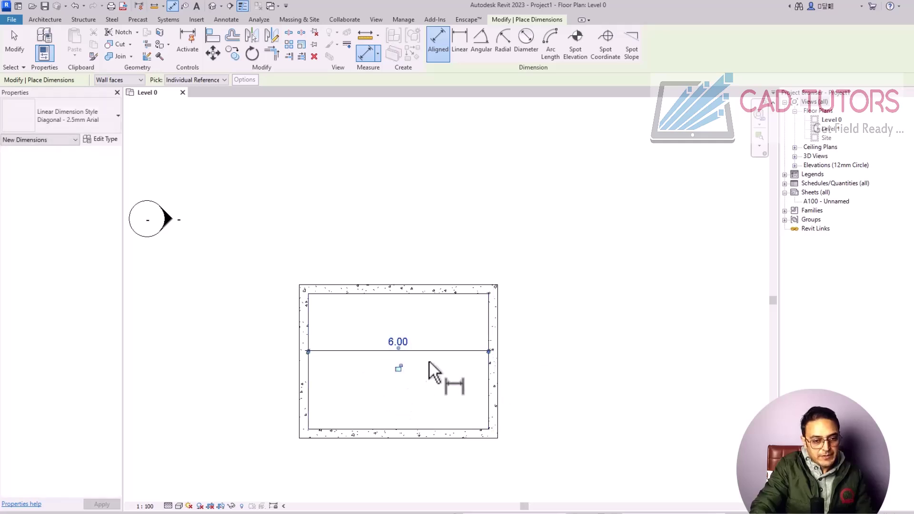
Step: Dimension the room's clear depth between the inner faces of the top and bottom walls, and finish dimensioning
left_click(455, 295)
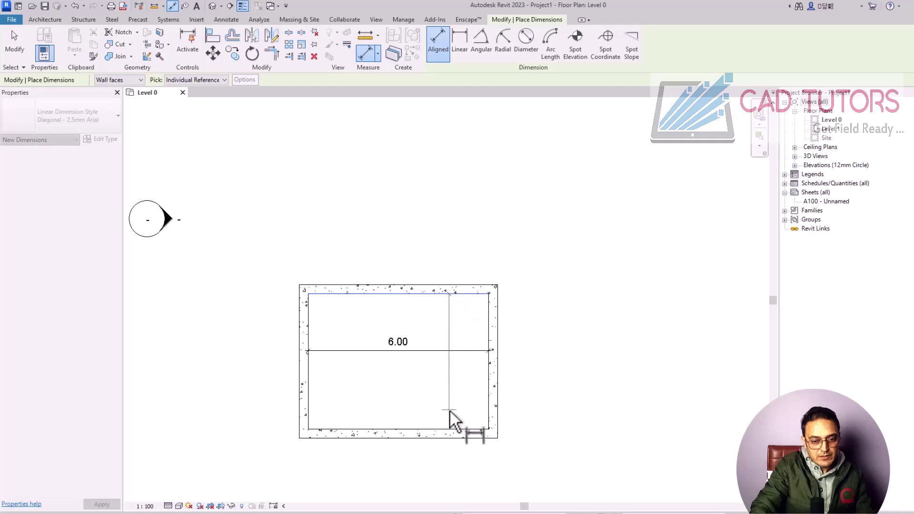
left_click(450, 428)
left_click(447, 384)
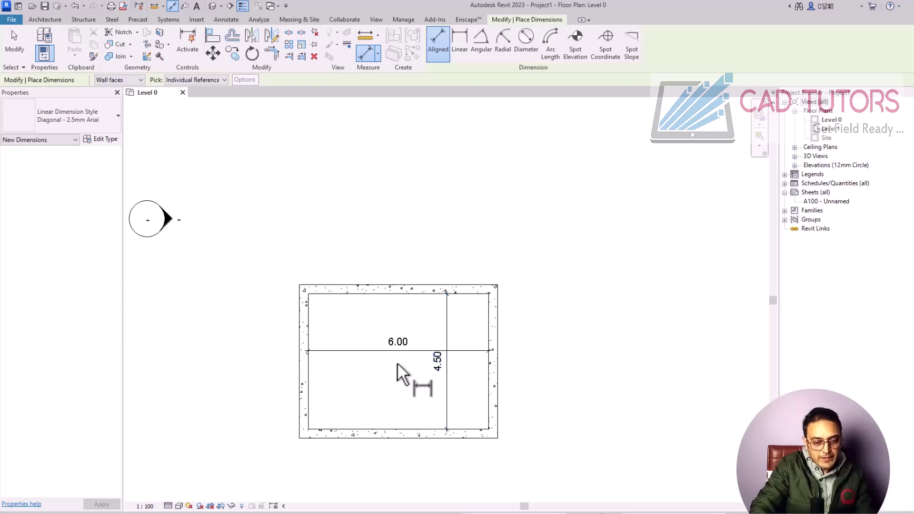
key("Escape")
key("Escape")
scroll(547, 374, "down", 2)
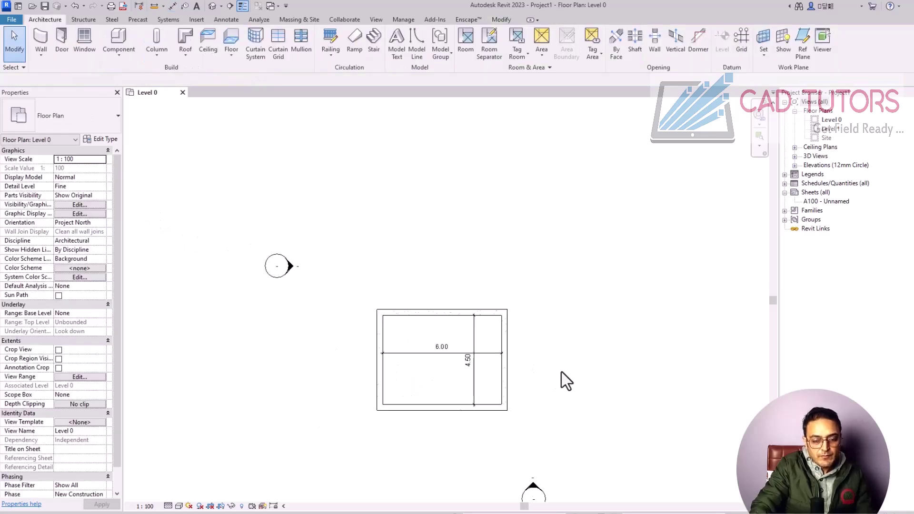
Step: Draw three Wall-Ret_300Con walls enclosing an adjoining room east of the first, starting with a 4.2 m bottom wall from its lower outer corner
scroll(564, 378, "up", 2)
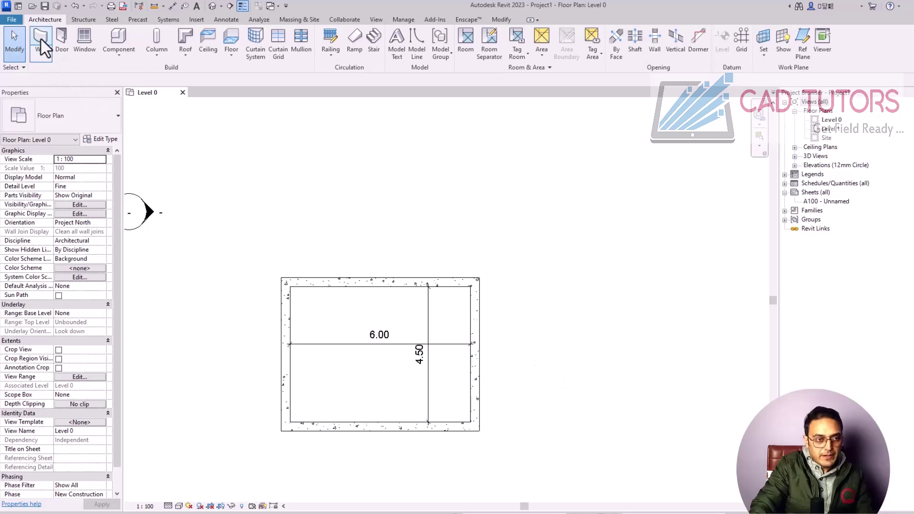
left_click(42, 43)
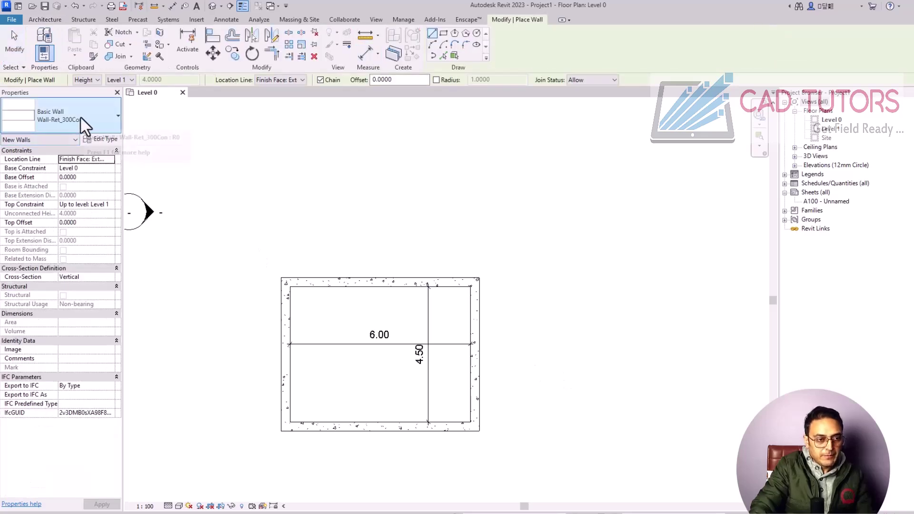
left_click(80, 118)
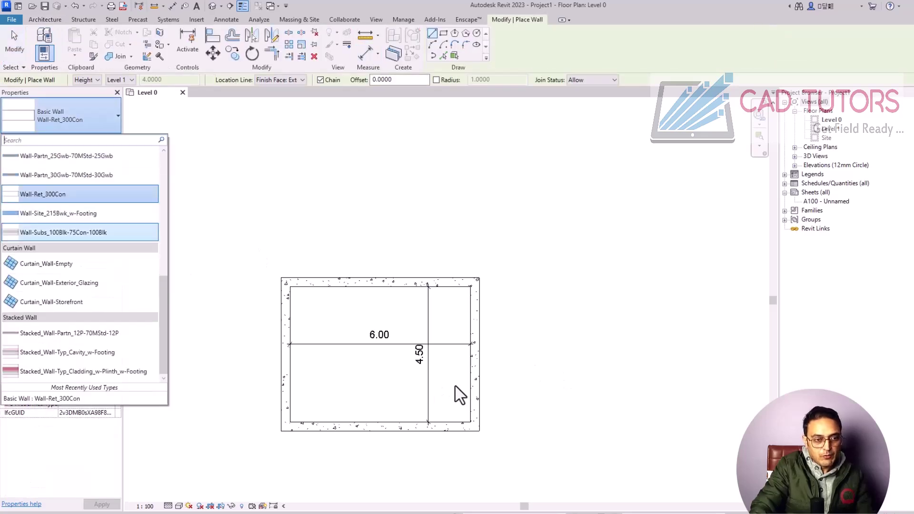
left_click(50, 194)
left_click(480, 432)
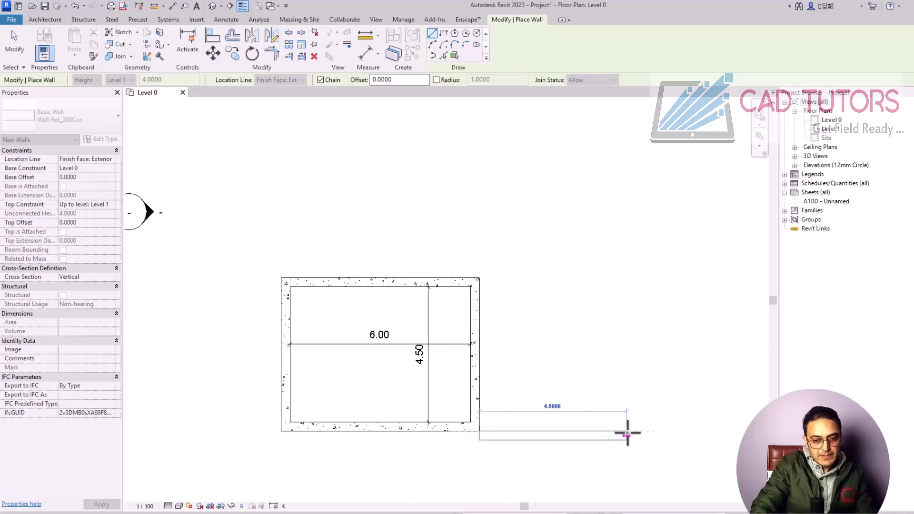
key("space")
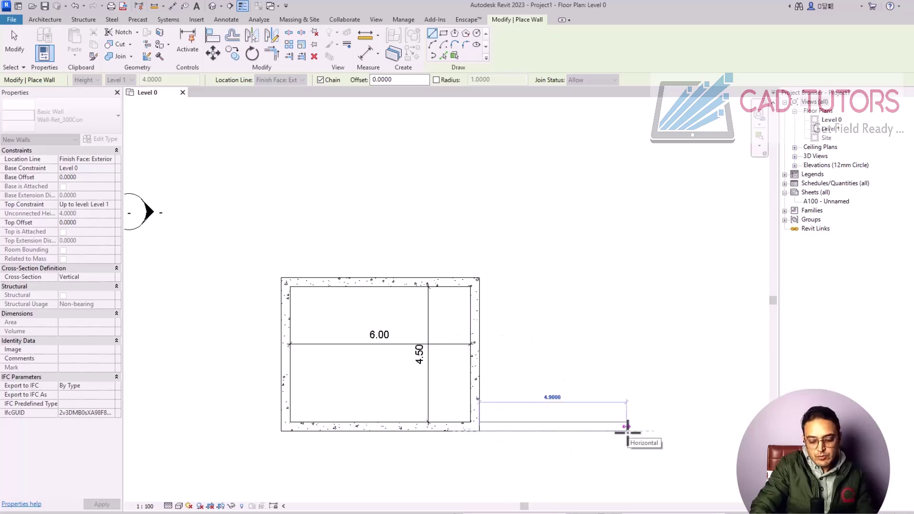
type("4")
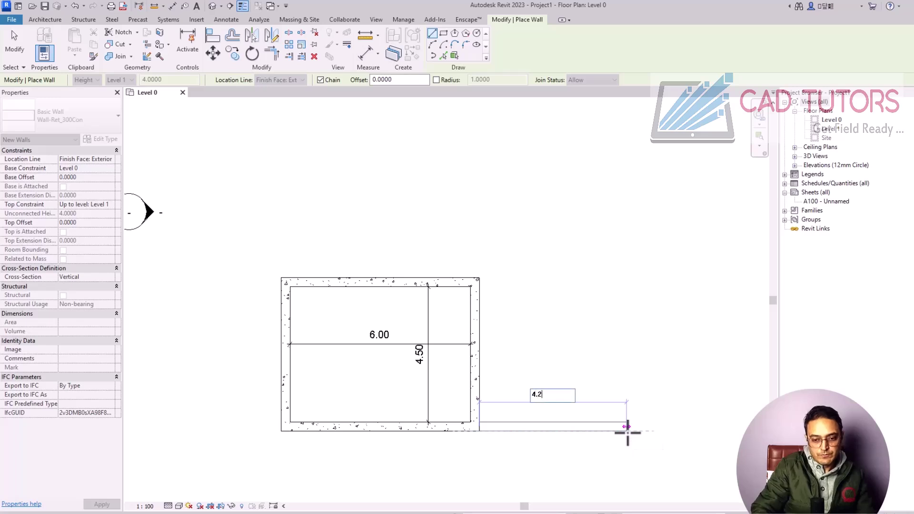
type(".2")
key("Return")
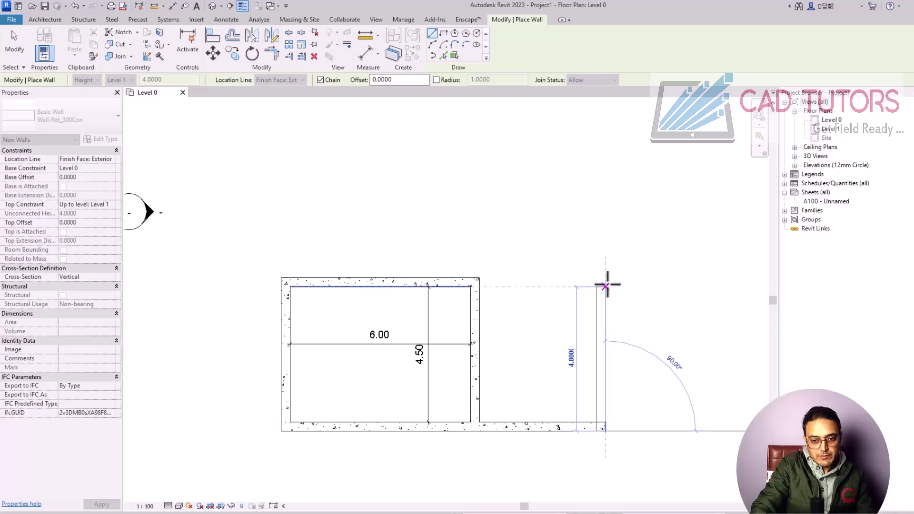
left_click(606, 284)
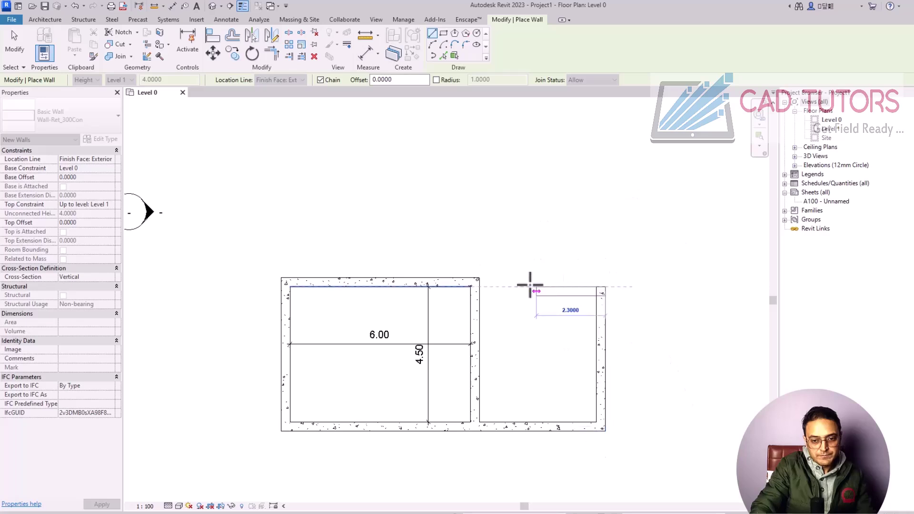
left_click(477, 284)
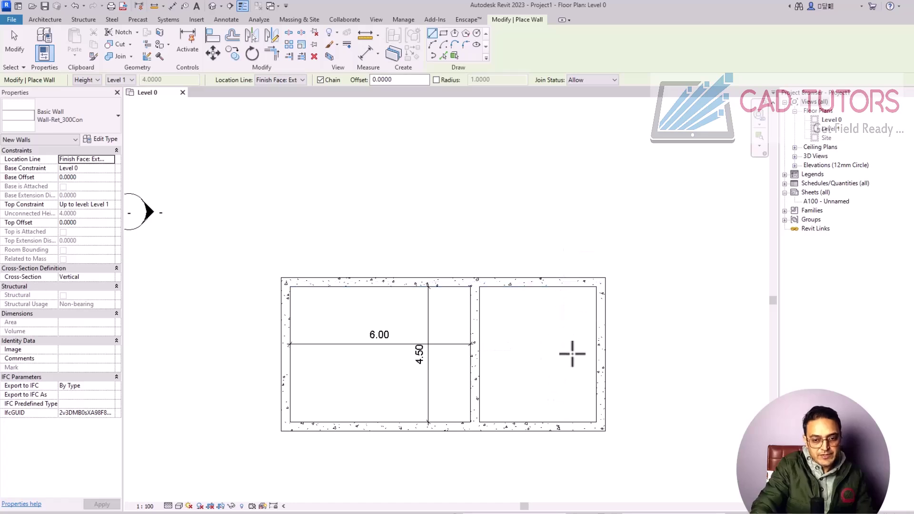
key("Escape")
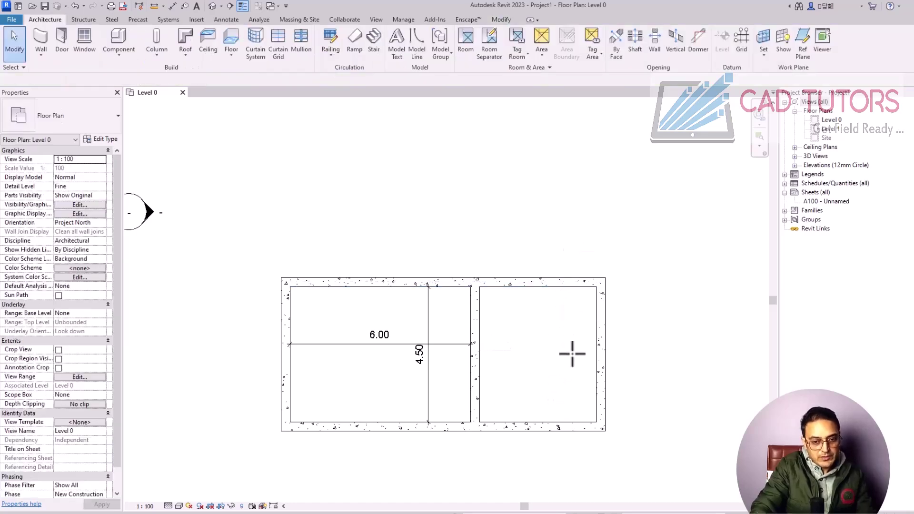
Step: Dimension the second room's clear width between the inner faces of its side walls
key("d")
key("i")
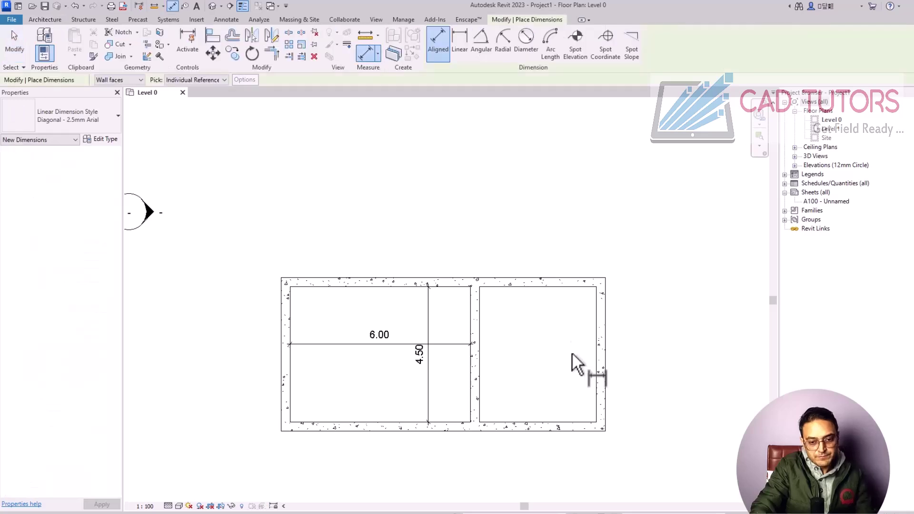
left_click(479, 374)
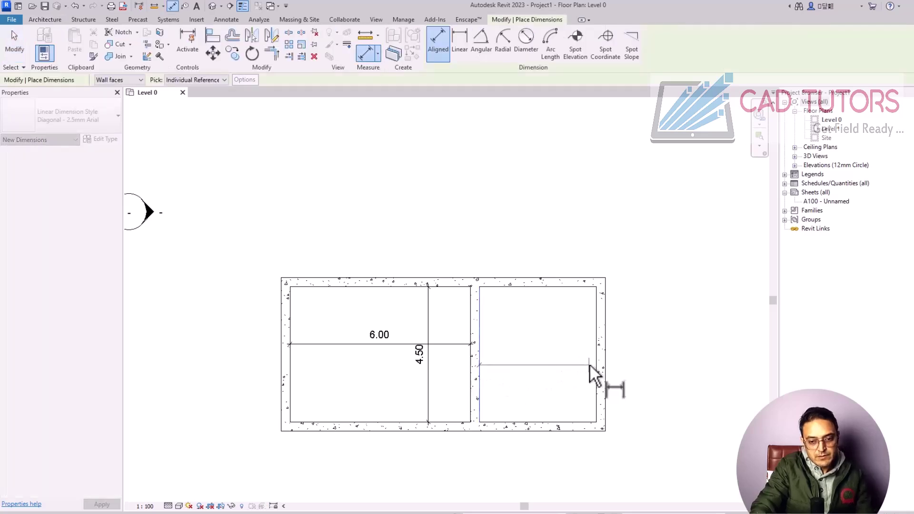
left_click(596, 372)
left_click(550, 358)
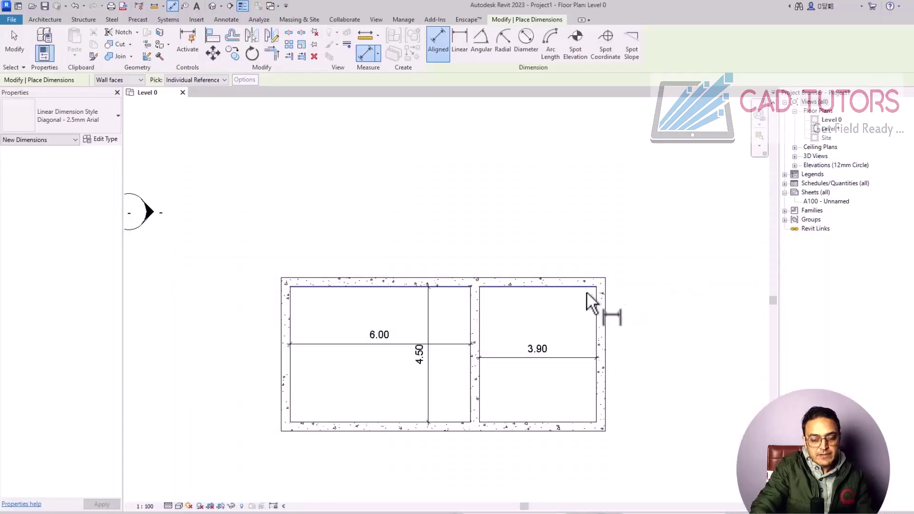
key("Escape")
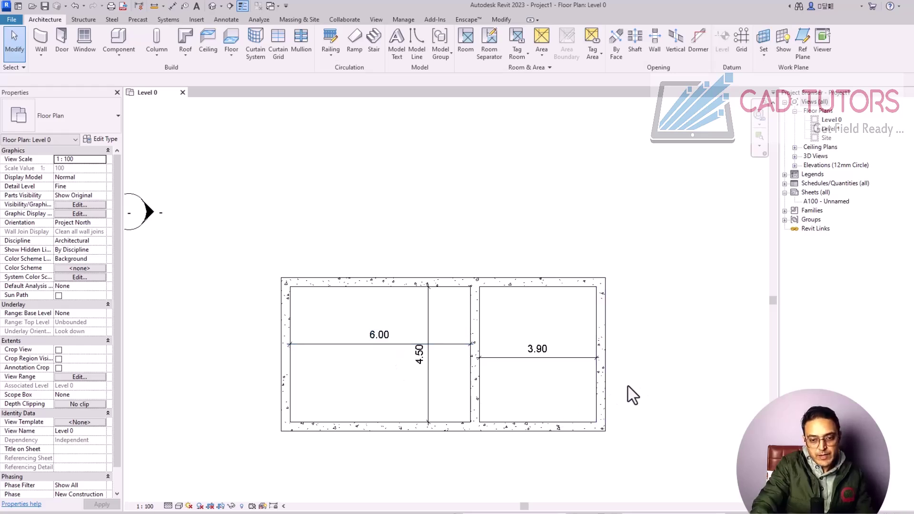
Step: Move the second room's outer side wall by setting the room's clear width to 4.20 m
left_click(601, 387)
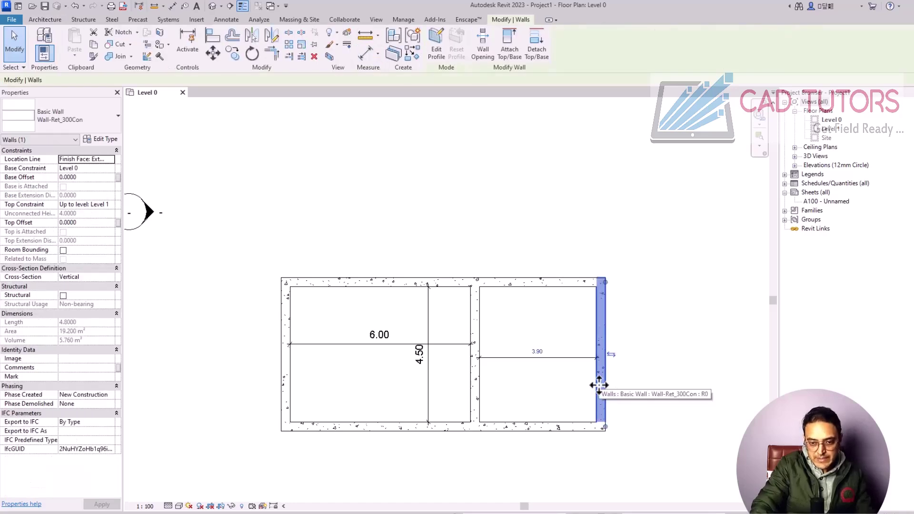
left_click(539, 352)
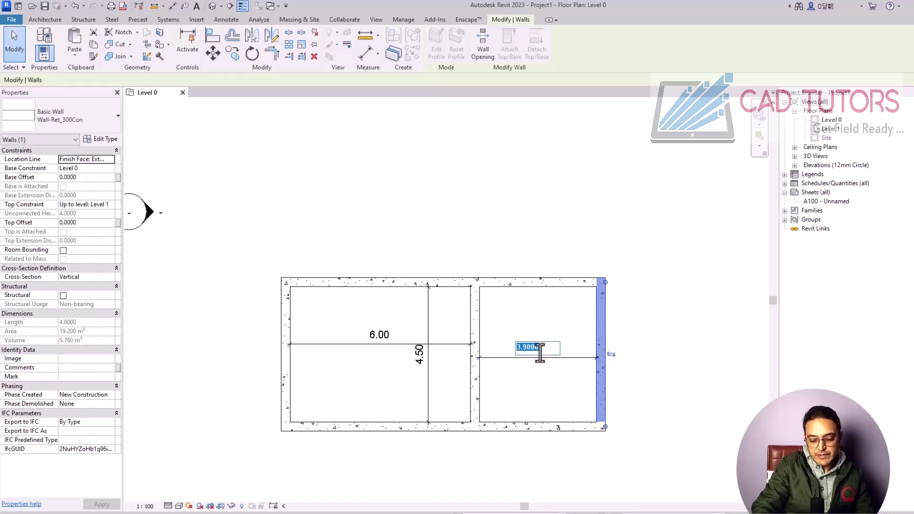
key("Return")
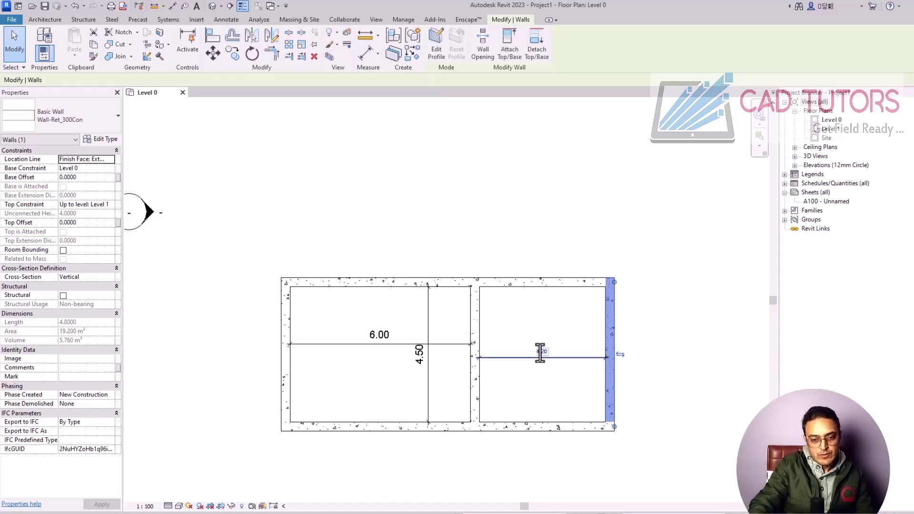
left_click(691, 296)
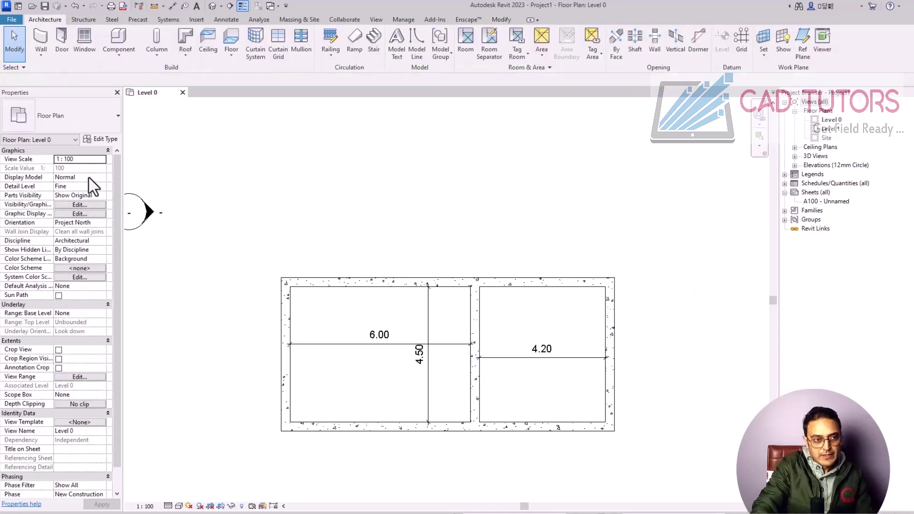
Step: Draw three walls above the second room, 4 m up from its outer upper corner, across, and back down, leaving about 2.2 m clear width
left_click(41, 56)
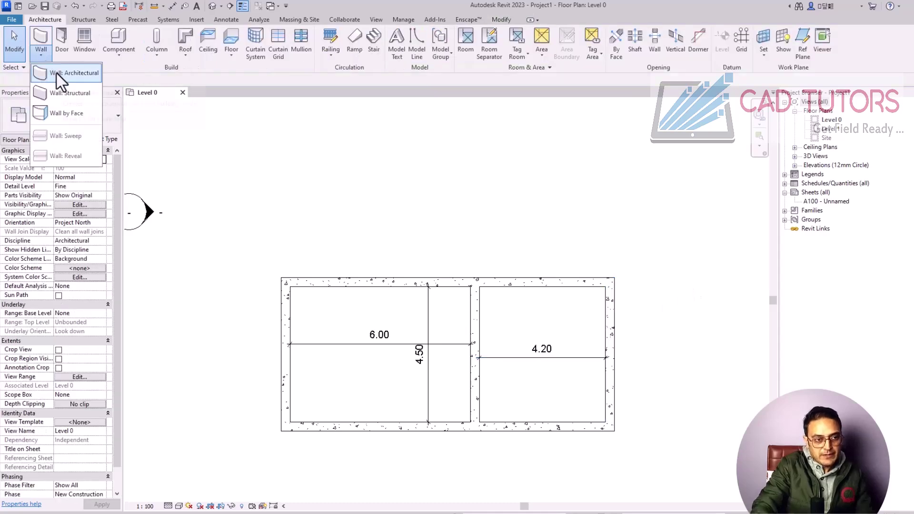
left_click(56, 72)
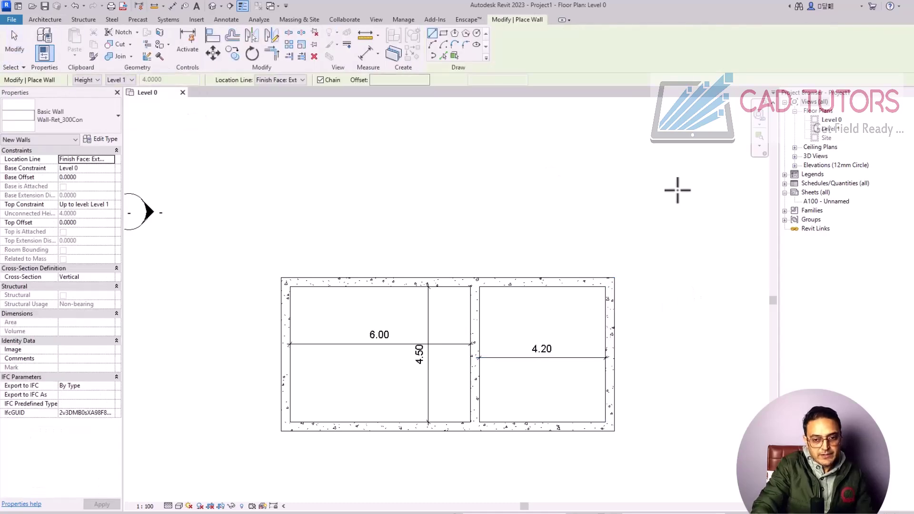
left_click(613, 278)
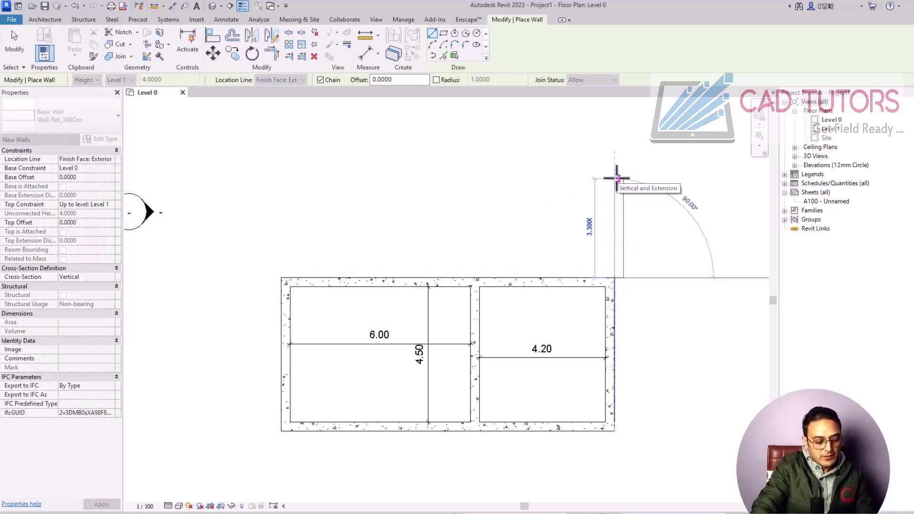
key("space")
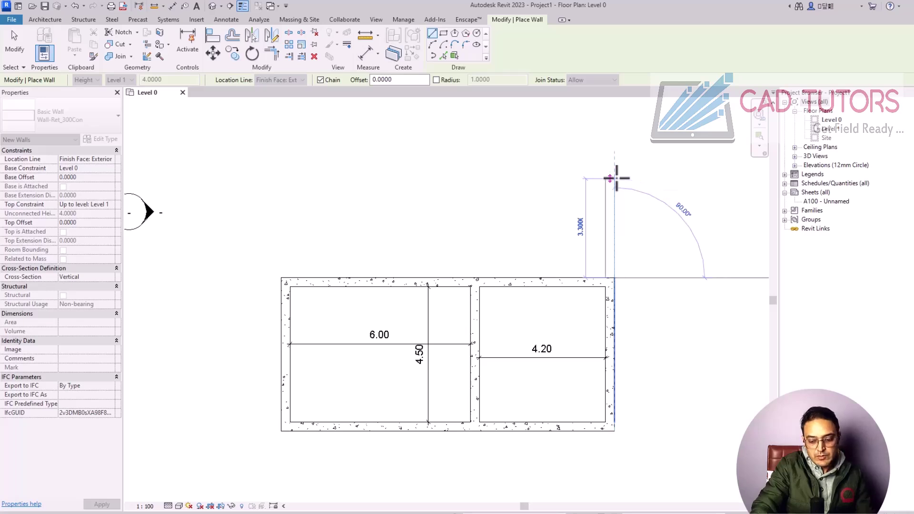
type("4")
key("Return")
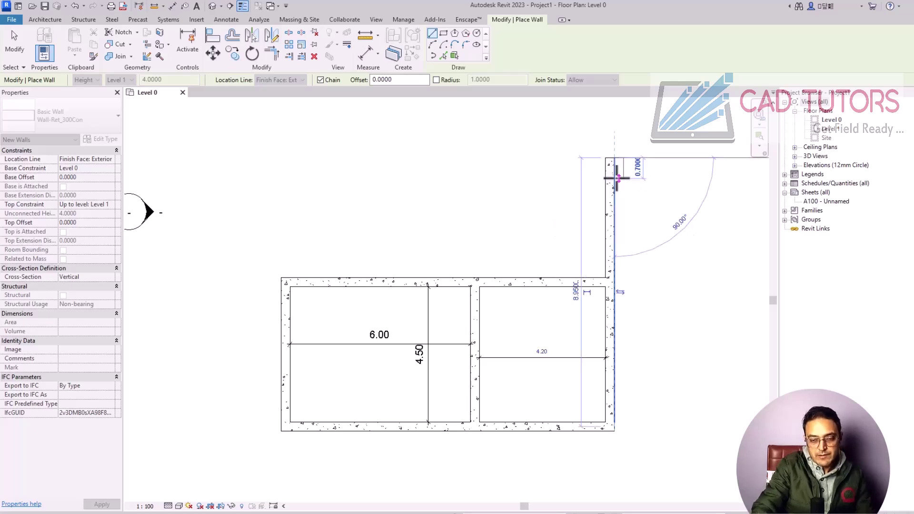
left_click(530, 158)
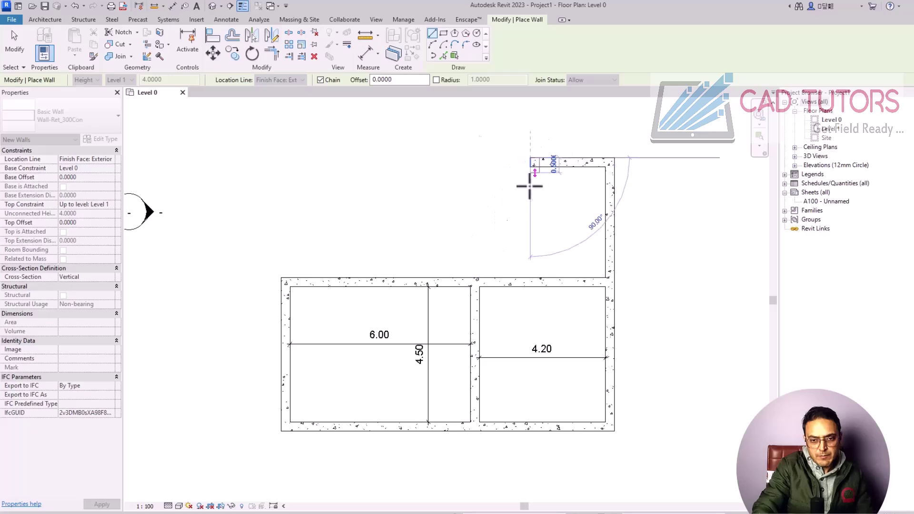
left_click(531, 278)
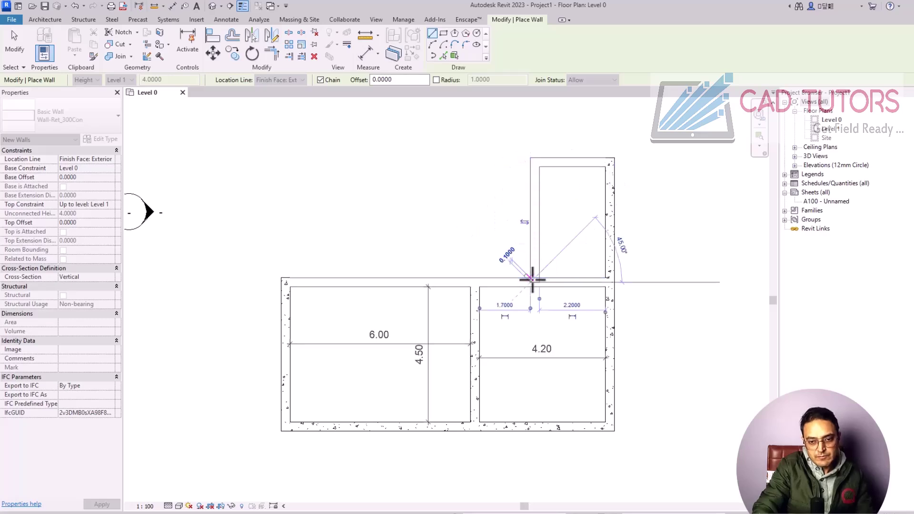
Step: Dimension the upper room's clear width and clear height between the inner faces of its walls
key("Escape")
key("Escape")
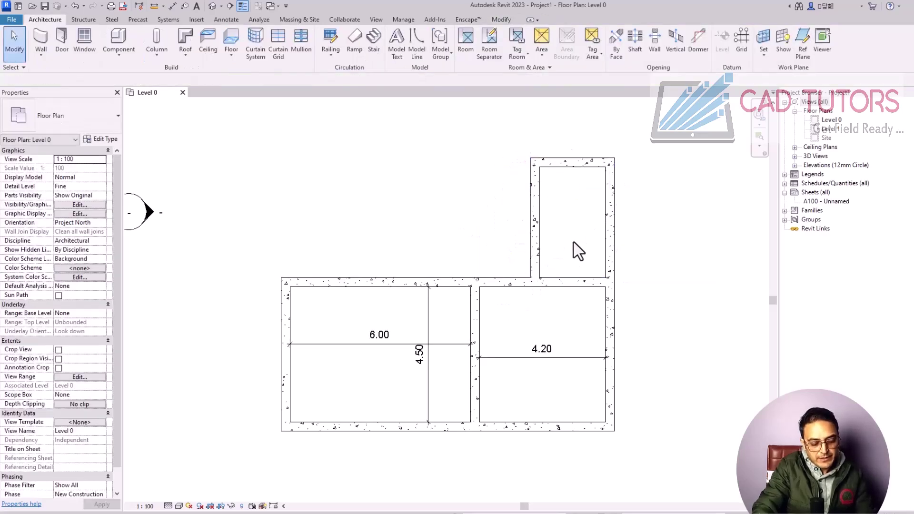
key("d")
key("i")
left_click(540, 244)
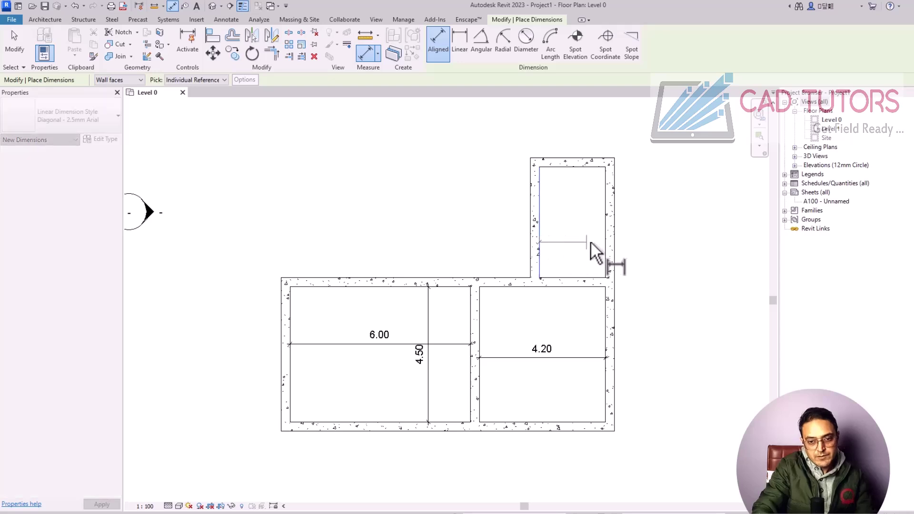
left_click(605, 241)
left_click(589, 244)
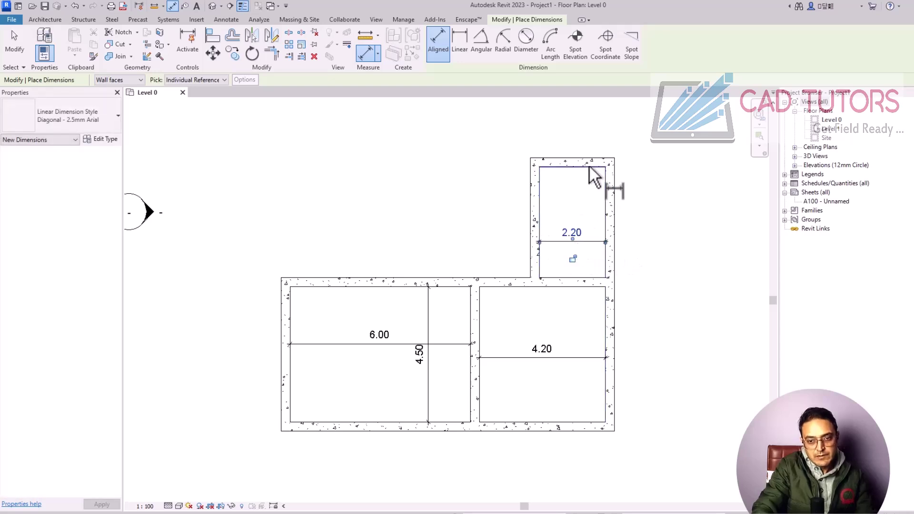
left_click(595, 277)
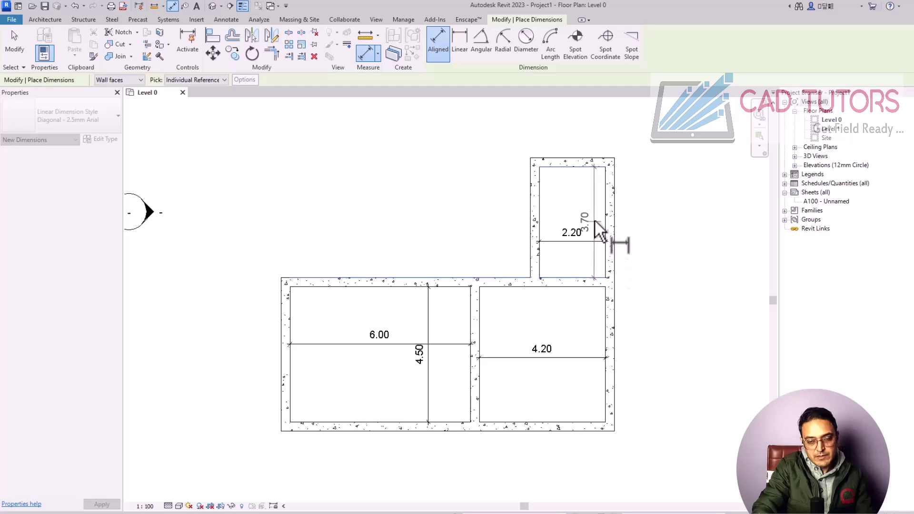
left_click(566, 214)
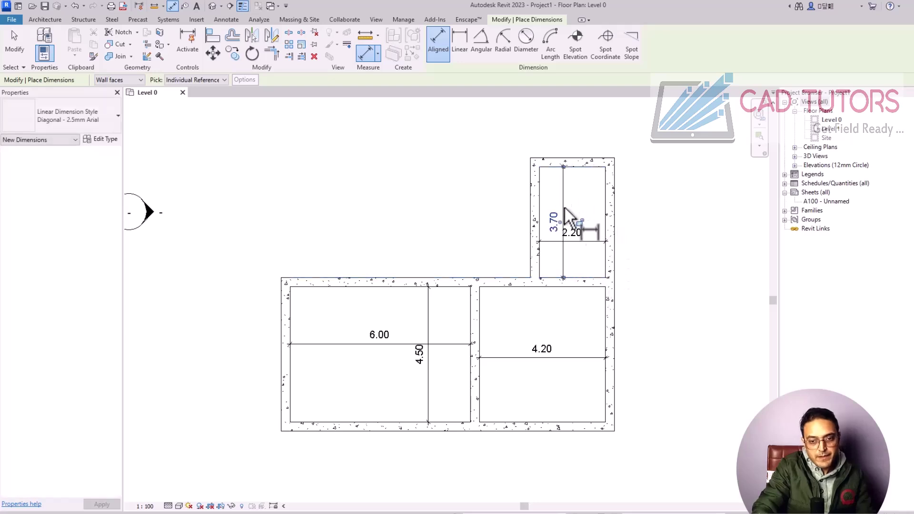
key("Escape")
key("Escape")
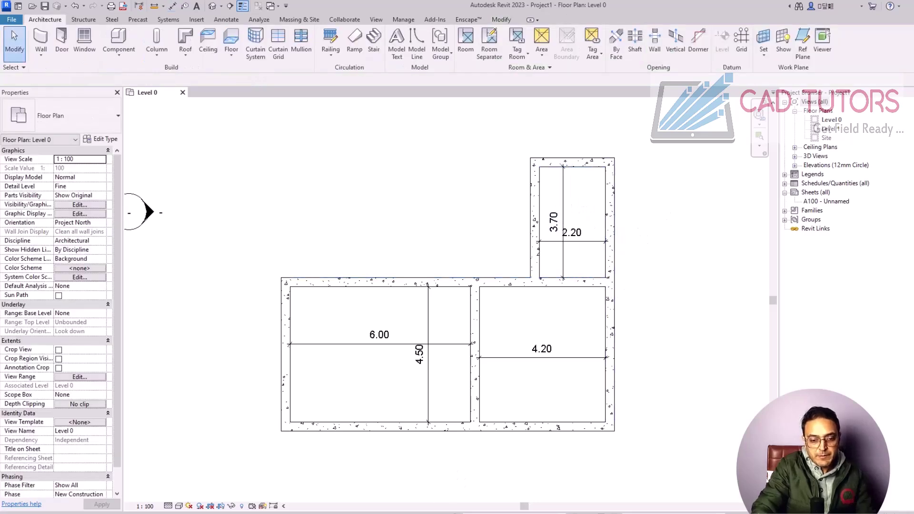
Step: Check the AutoCAD reference plan, return to Revit, and move the upper room's top wall by setting the clear height to 4 m
key("alt+Tab")
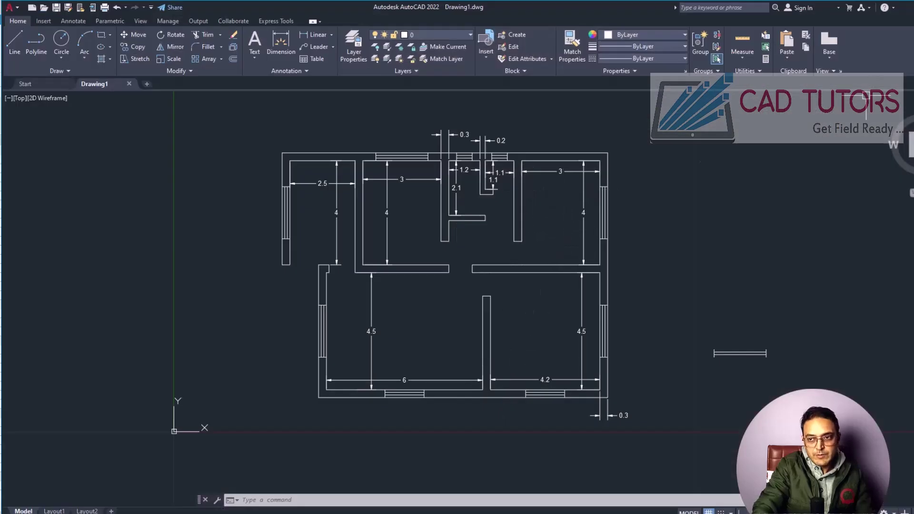
key("alt+Tab")
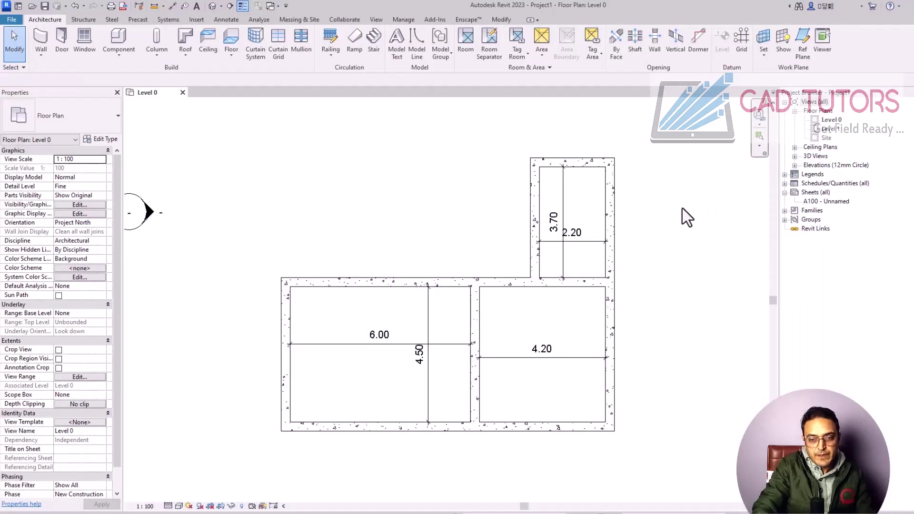
left_click(588, 170)
left_click(557, 223)
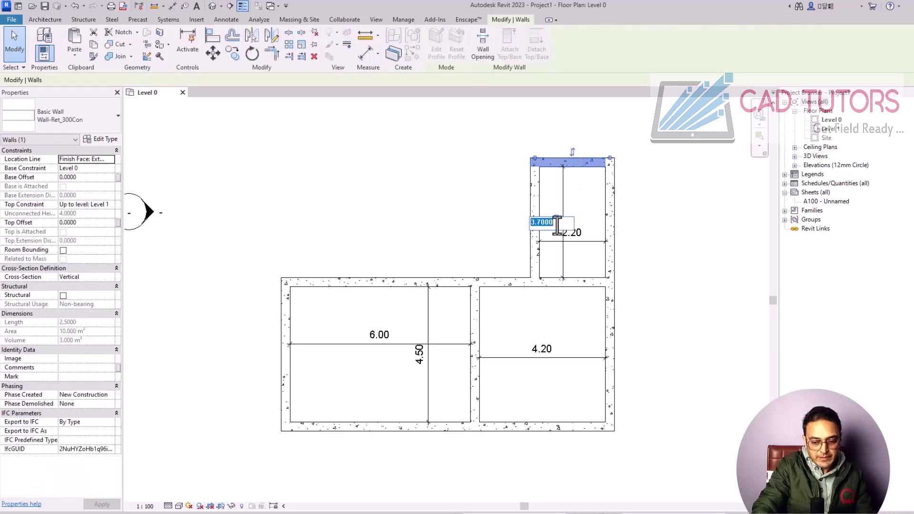
type("4")
key("Return")
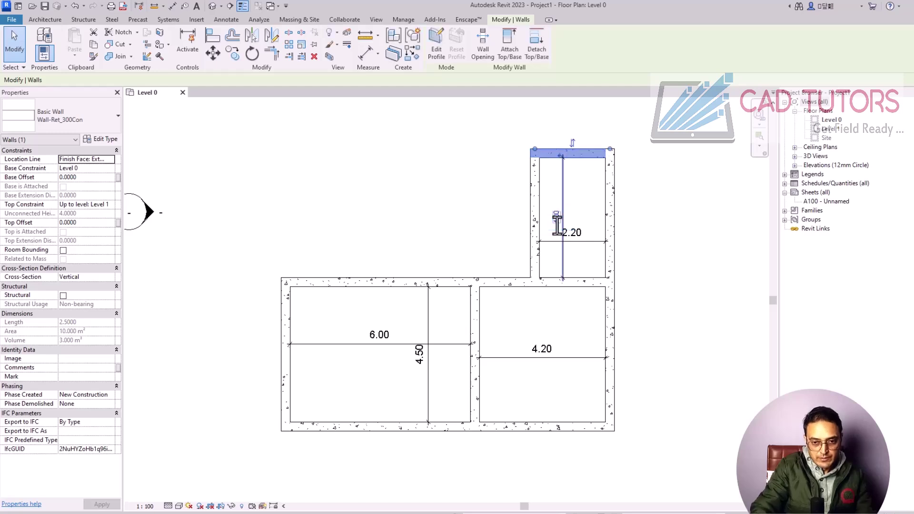
Step: Move the upper room's left wall by setting the room's clear width to 3 m
left_click(537, 239)
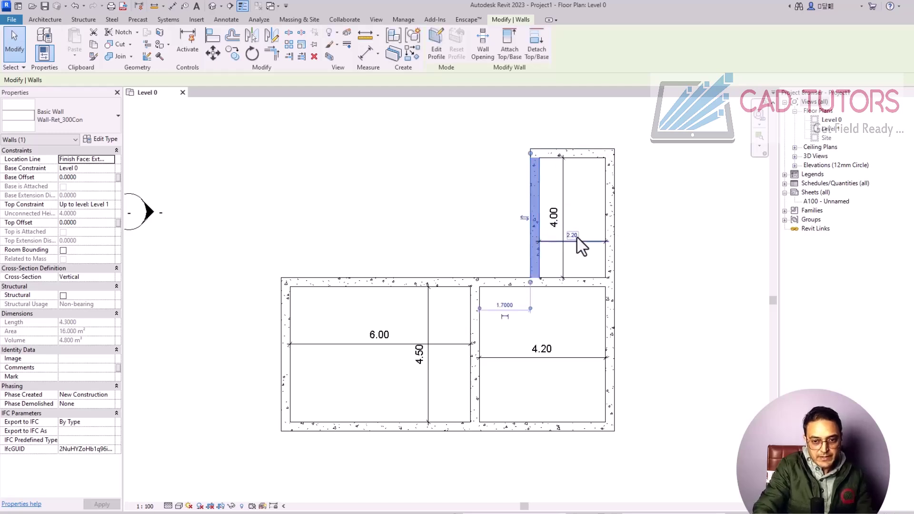
left_click(573, 234)
type("3")
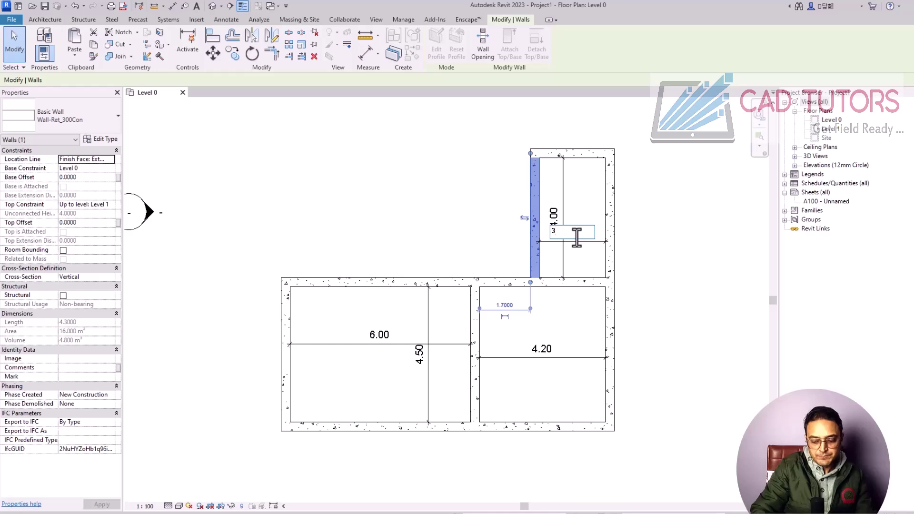
key("Return")
left_click(645, 213)
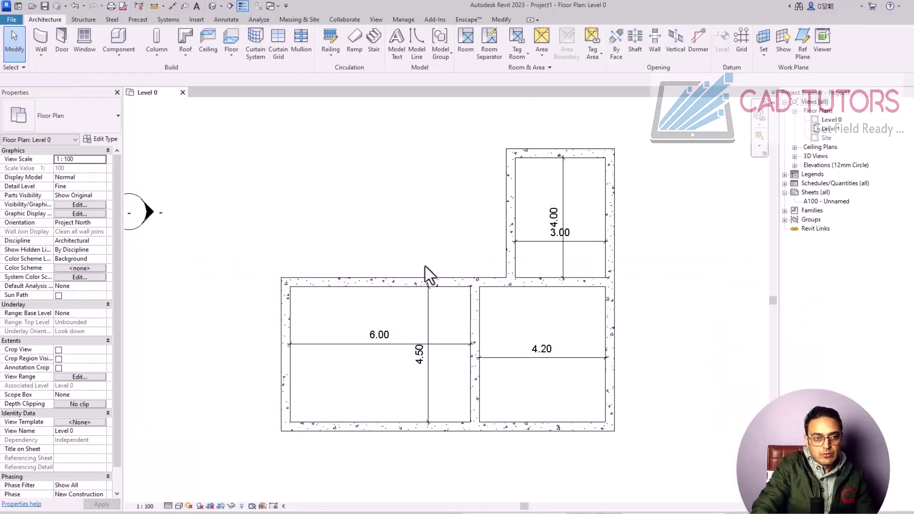
Step: Start placing an architectural wall on Level 0
left_click(41, 59)
left_click(56, 75)
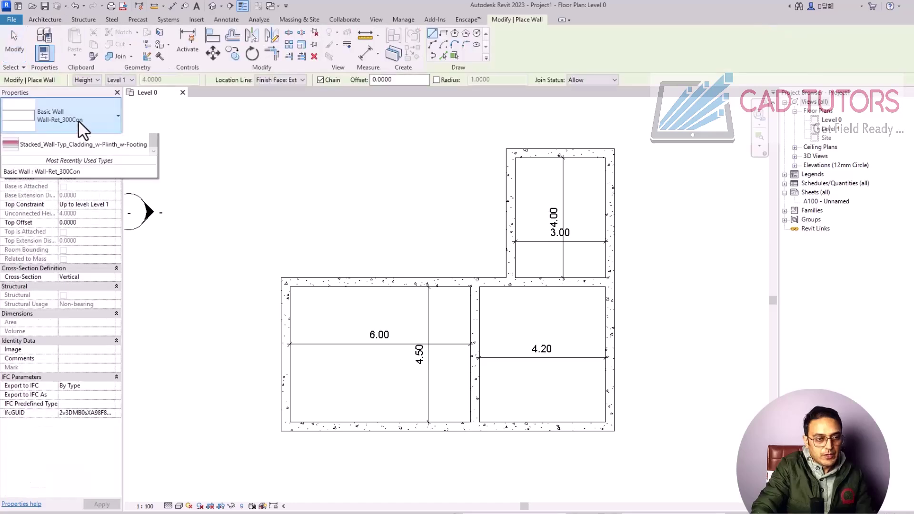
left_click(78, 120)
scroll(69, 247, "up", 2)
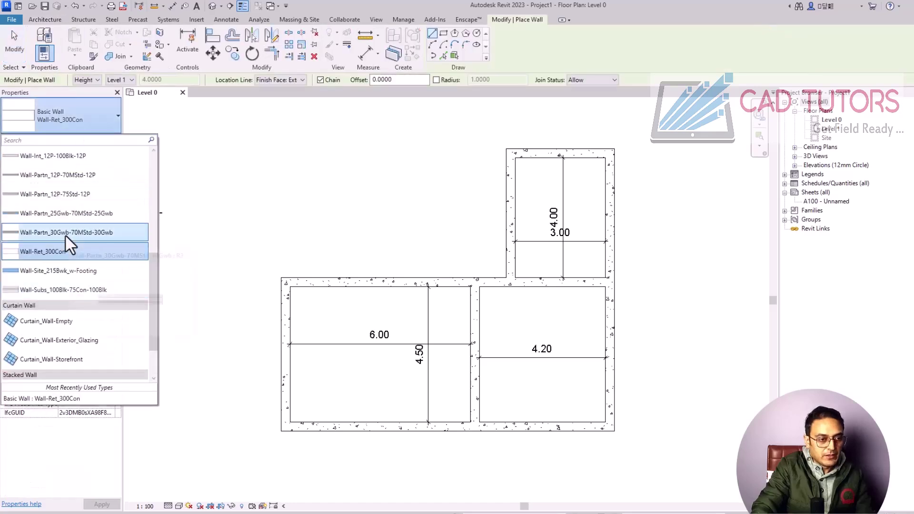
scroll(65, 234, "up", 1)
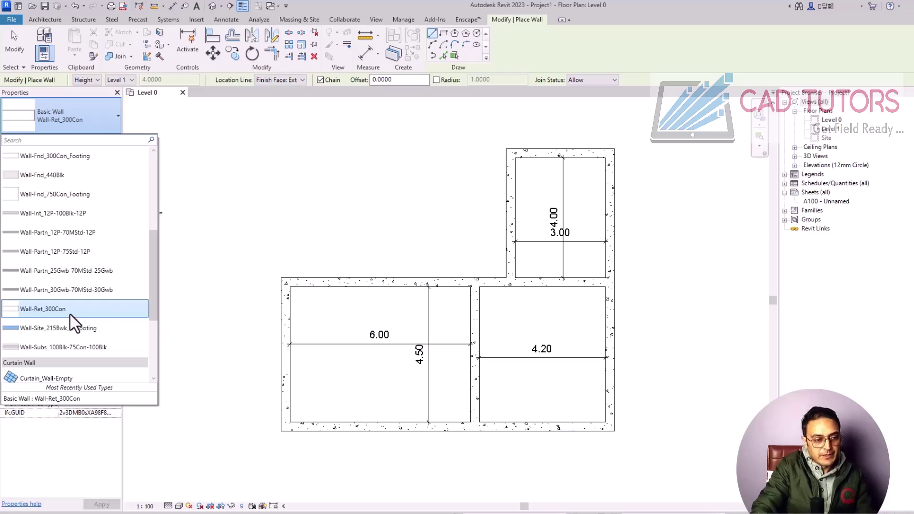
left_click(235, 249)
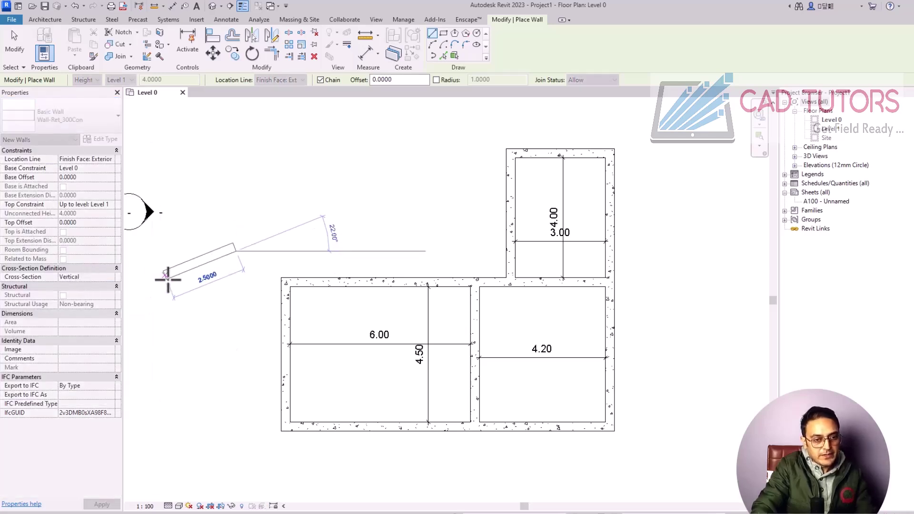
key("Escape")
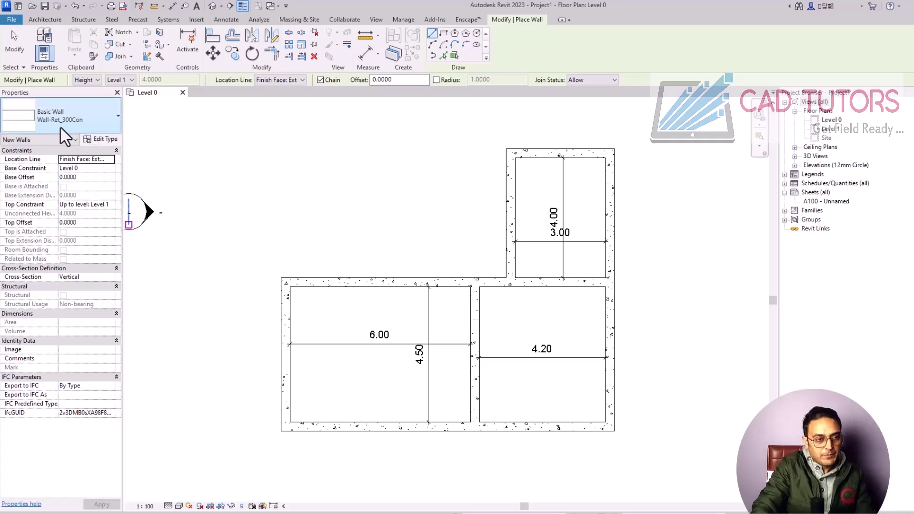
Step: Duplicate the Wall-Ret_300Con wall type under the name Wall-Ret_200mm
left_click(100, 139)
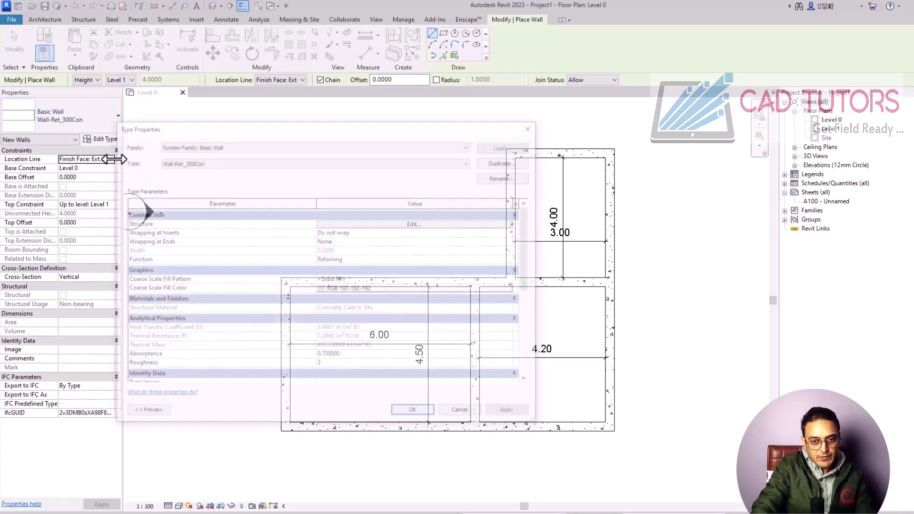
left_click(498, 162)
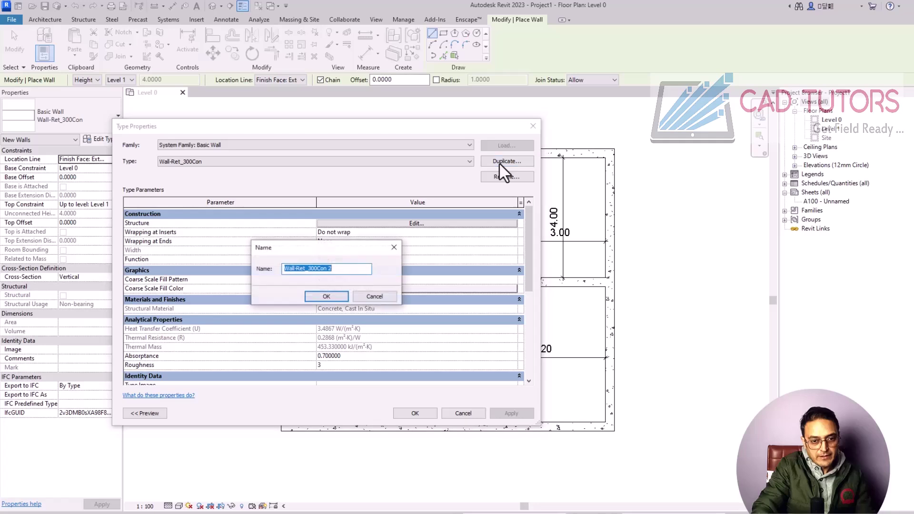
left_click_drag(328, 269, 308, 270)
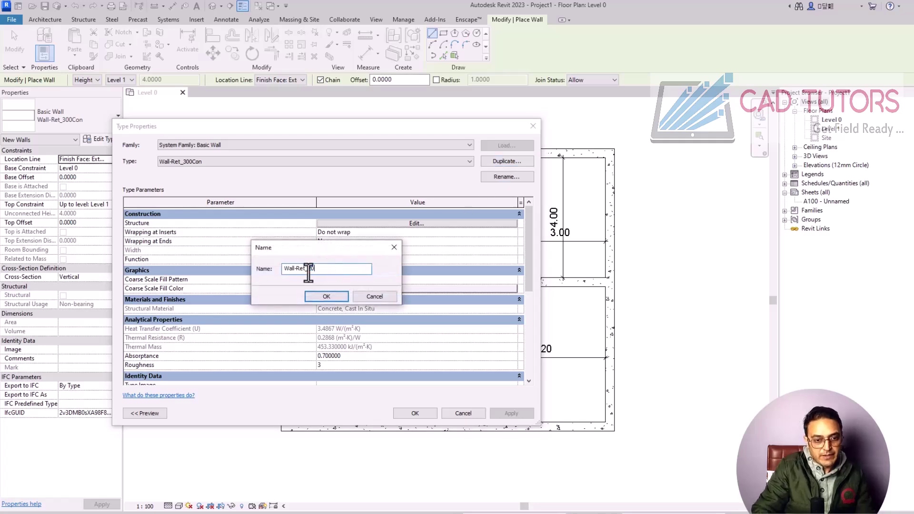
left_click(327, 296)
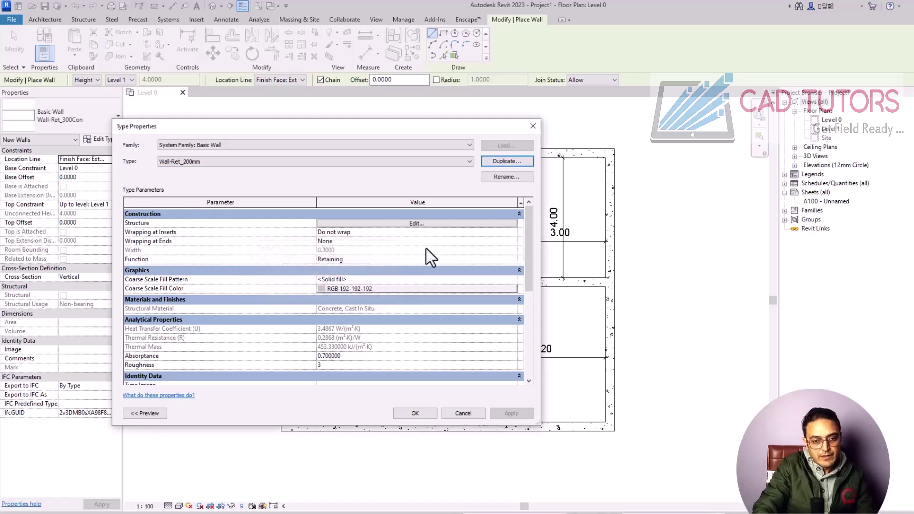
Step: Set the structure layer thickness of Wall-Ret_200mm to 0.2 m and accept the type properties
left_click(419, 224)
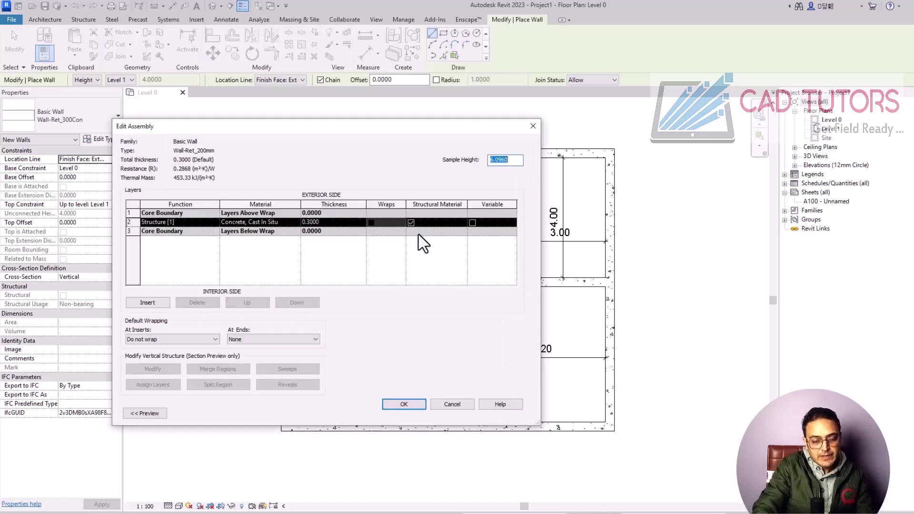
left_click(328, 224)
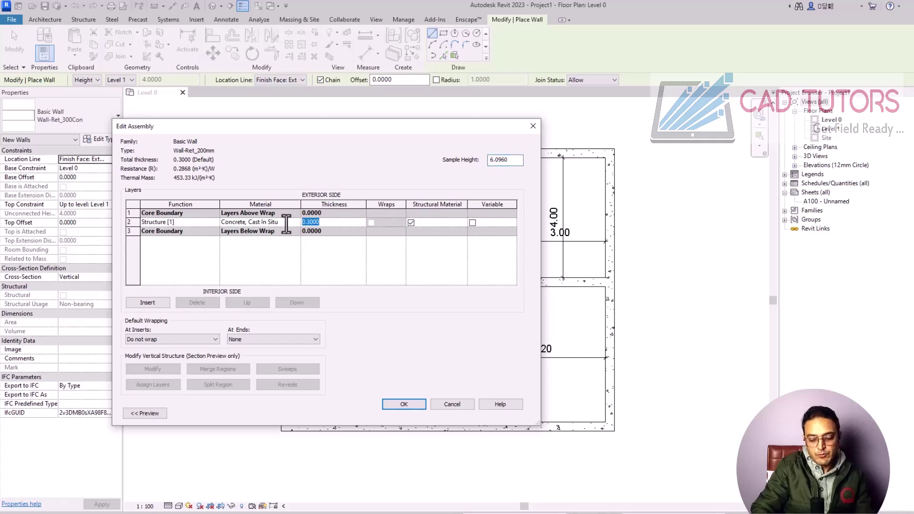
left_click(408, 409)
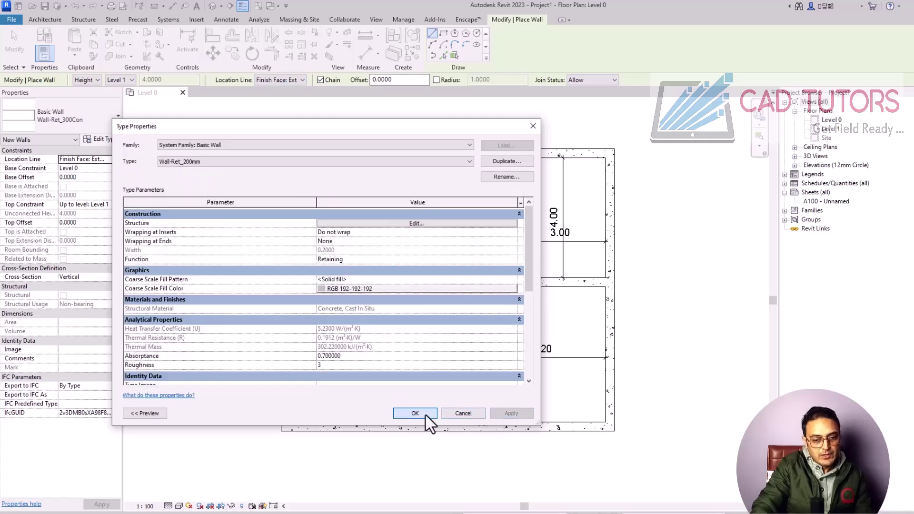
left_click(418, 413)
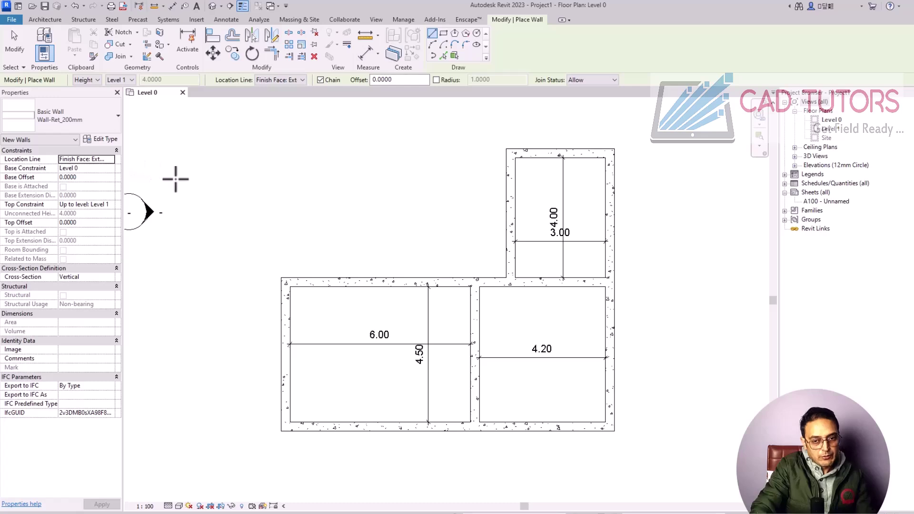
key("Escape")
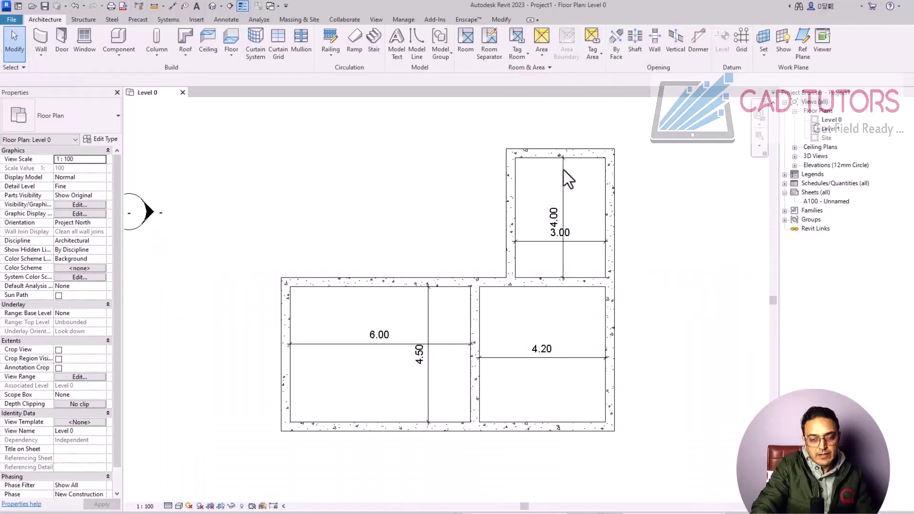
Step: Draw a 2 m Wall-Ret_300Con wall extending left from the upper room's outer top-left corner, in line with its top wall
left_click(42, 55)
left_click(47, 71)
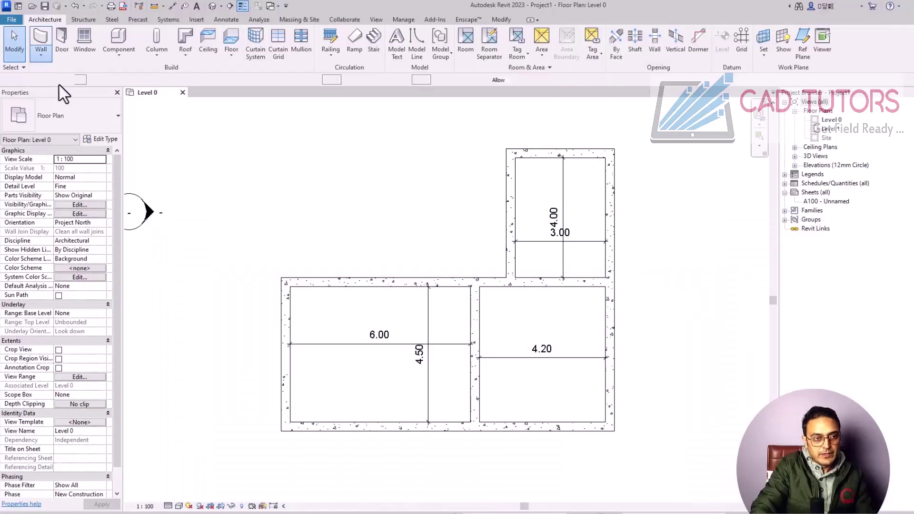
left_click(97, 123)
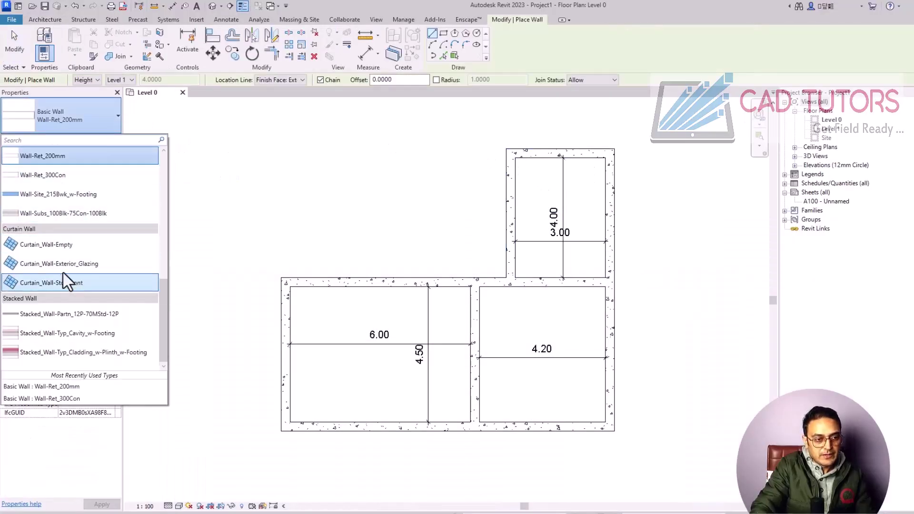
scroll(58, 248, "up", 1)
left_click(55, 233)
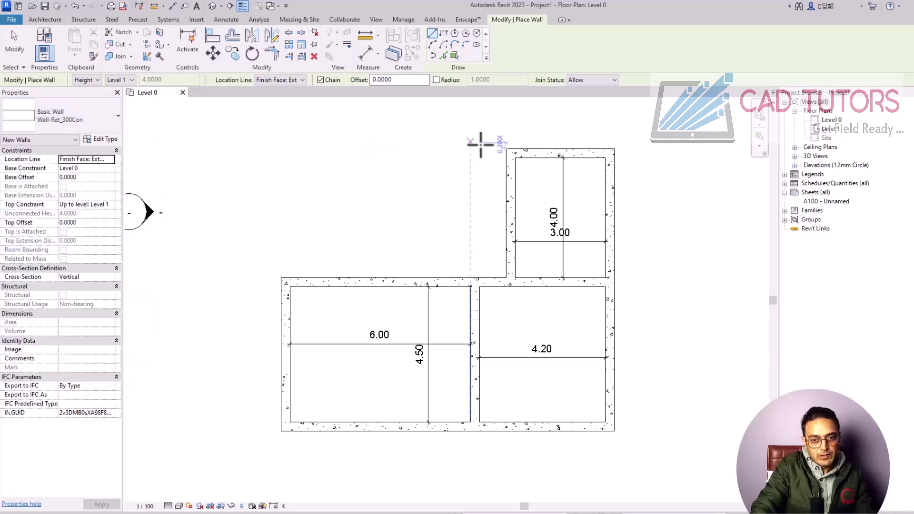
left_click(505, 150)
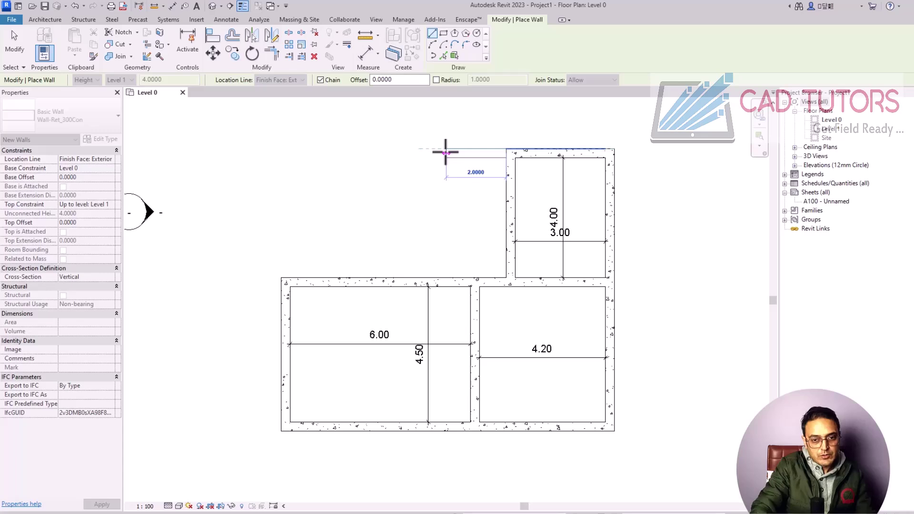
left_click(446, 152)
key("Escape")
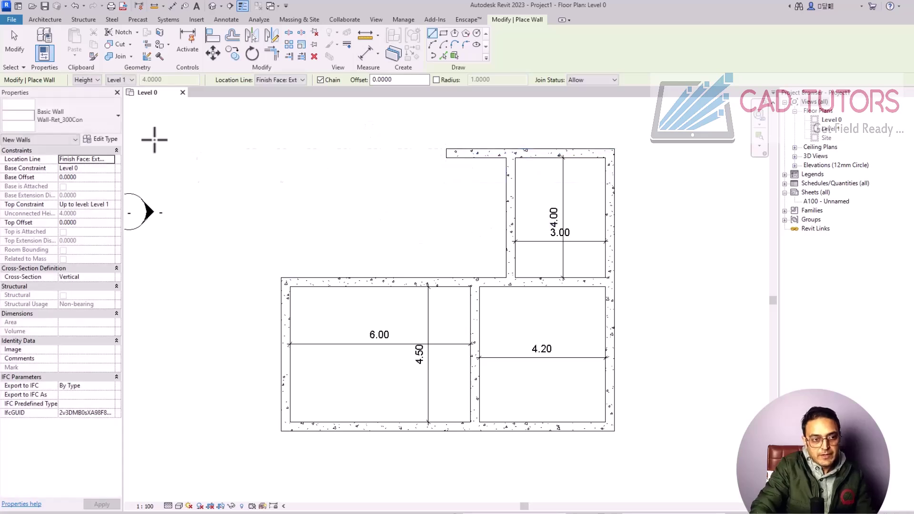
Step: Draw Wall-Ret_200mm walls about 1.2 m down from the new top wall and across to the upper room's left wall
left_click(62, 114)
scroll(57, 238, "up", 3)
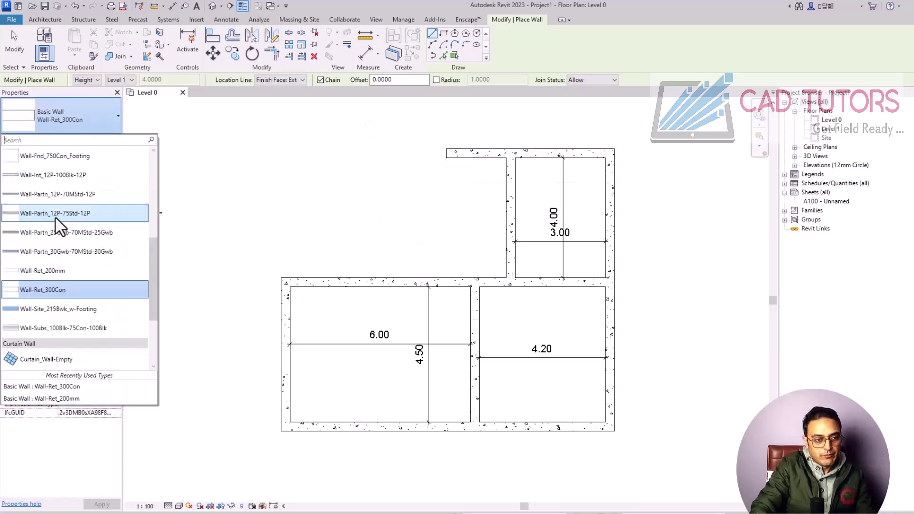
left_click(57, 268)
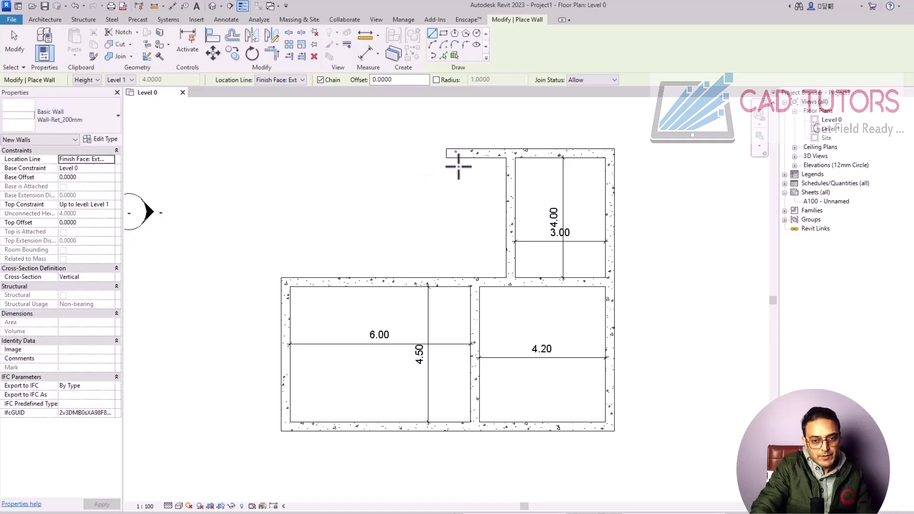
left_click(469, 155)
left_click(469, 194)
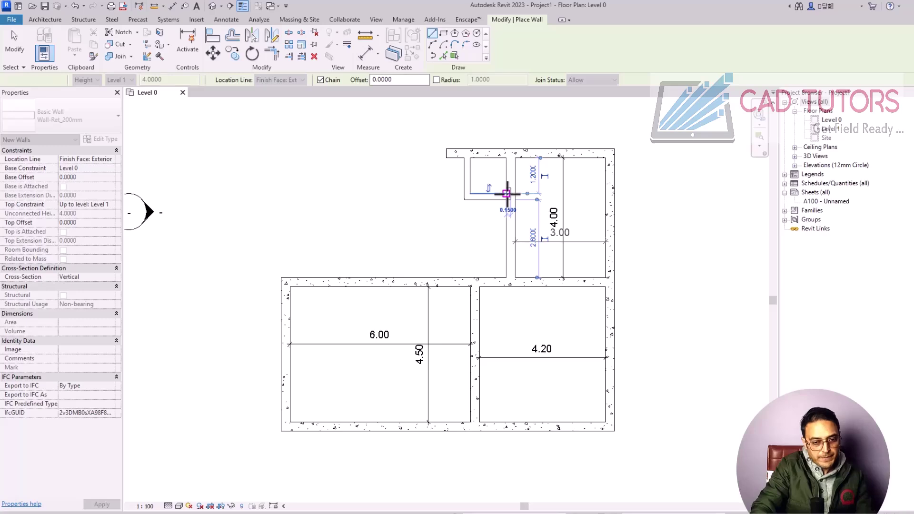
Step: Finish the lower Wall-Ret_200mm wall at the upper room's left wall to enclose the small square room
left_click(506, 194)
key("Escape")
key("Escape")
Step: Dimension the small square room's clear width and clear height between its inner wall faces
scroll(485, 190, "up", 2)
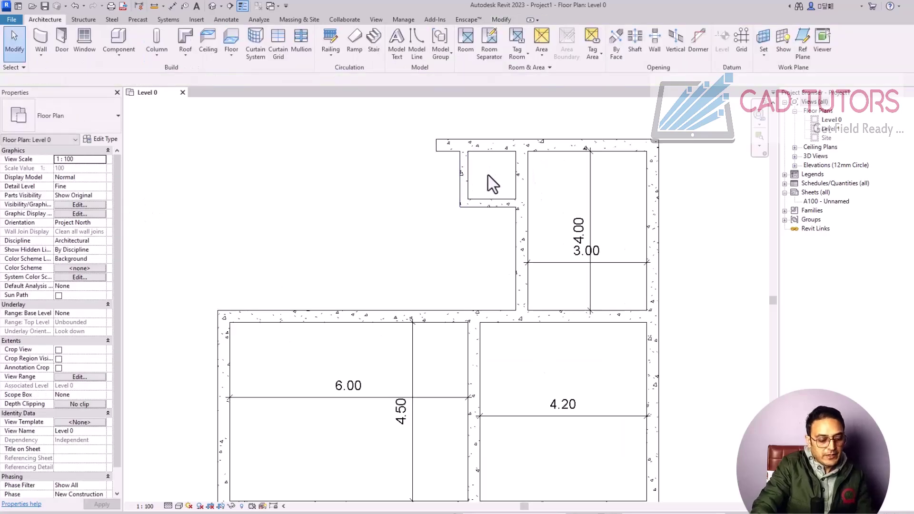
key("d")
key("i")
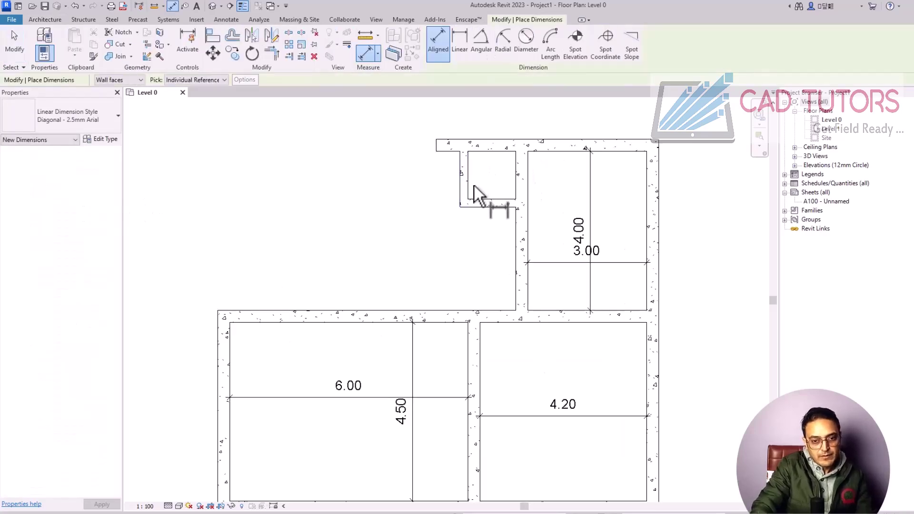
left_click(470, 183)
left_click(515, 193)
left_click(492, 185)
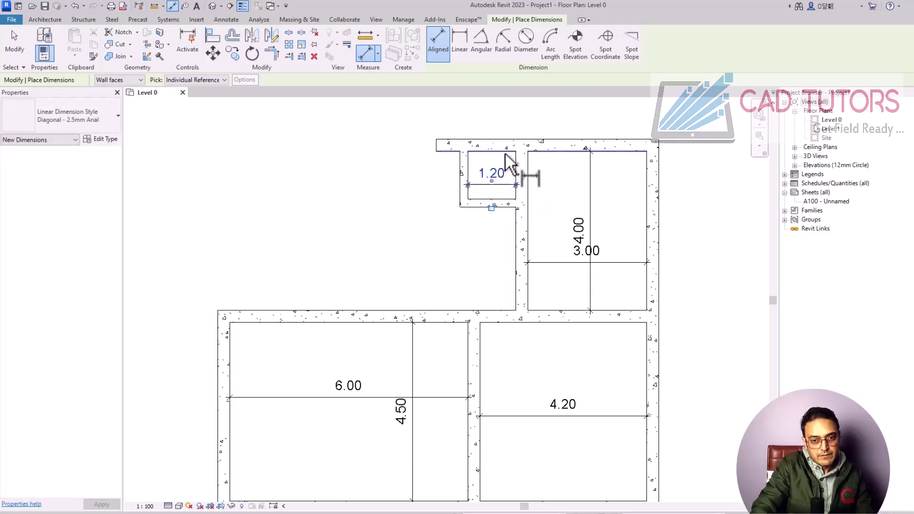
left_click(506, 199)
left_click(493, 152)
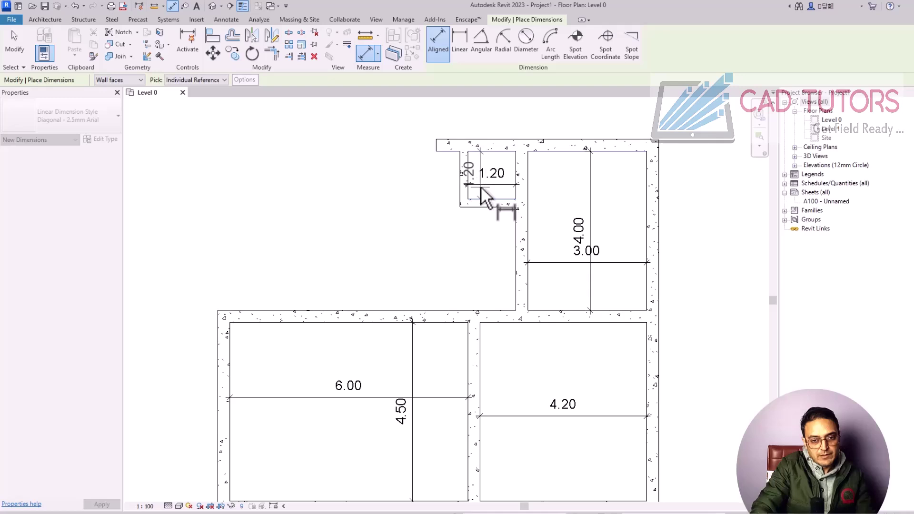
left_click(480, 189)
key("Escape")
key("Escape")
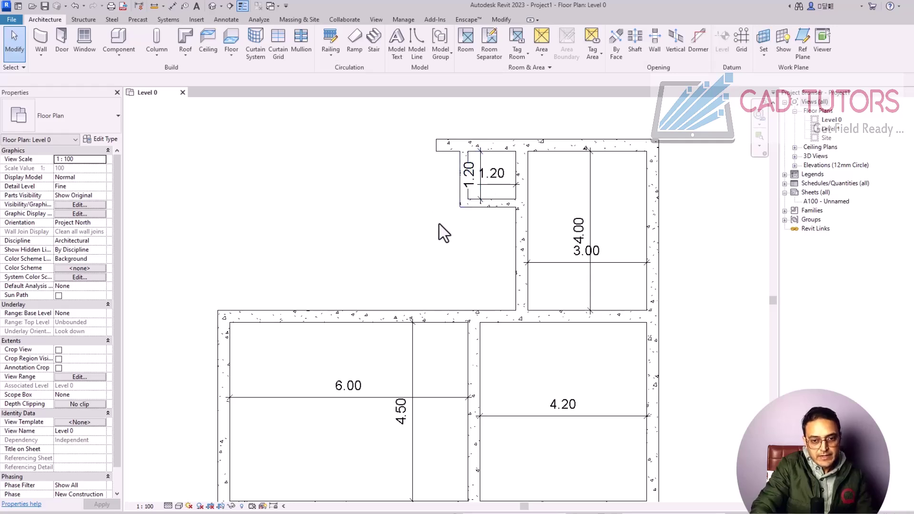
Step: Set the Level 0 floor plan's view scale to 1:50
left_click(144, 507)
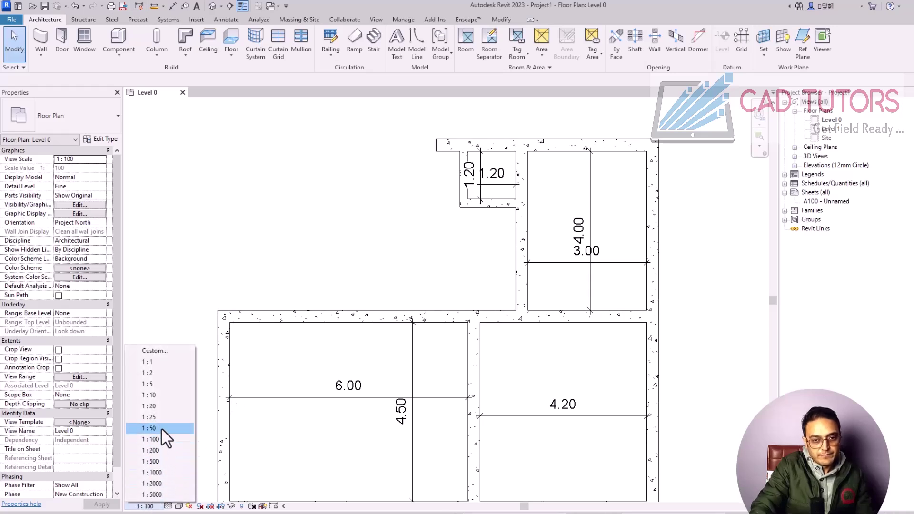
left_click(161, 428)
middle_click_drag(350, 259, 371, 248)
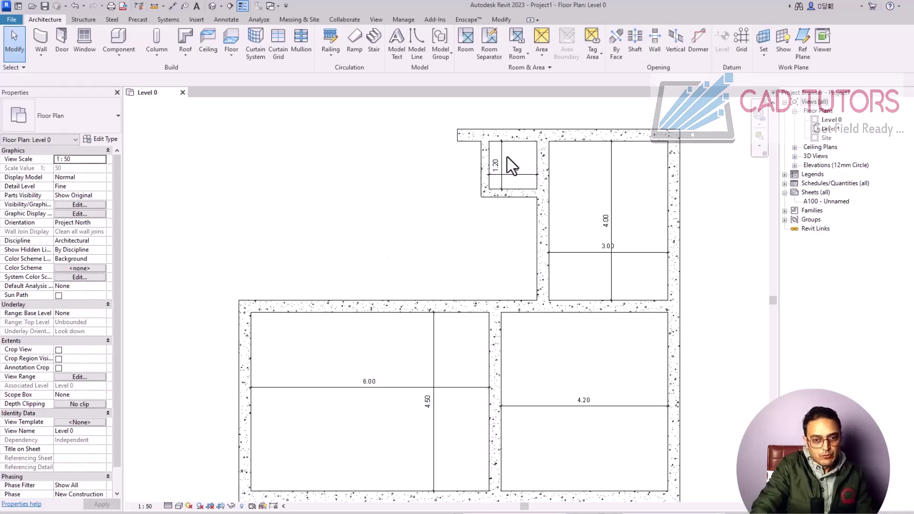
Step: Stretch the left end of the top wall outward to a wall length of about 7.1 m
left_click(459, 137)
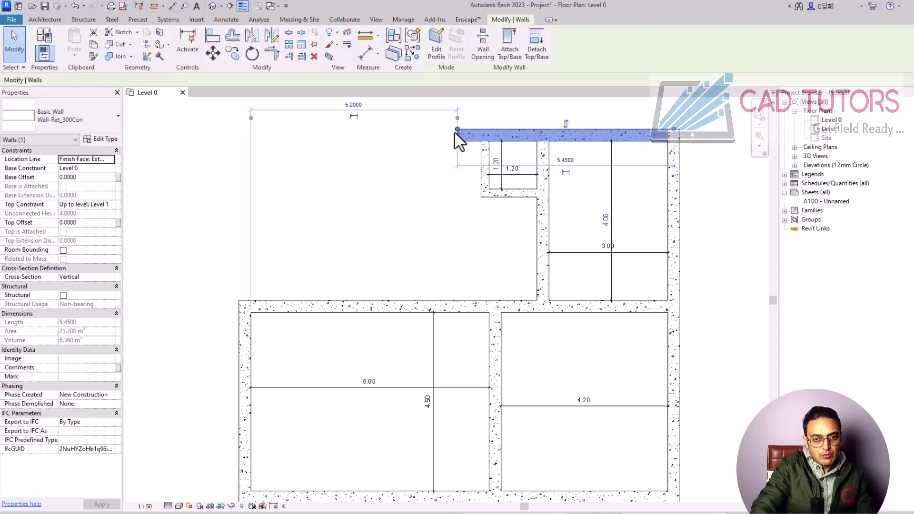
key("r")
key("s")
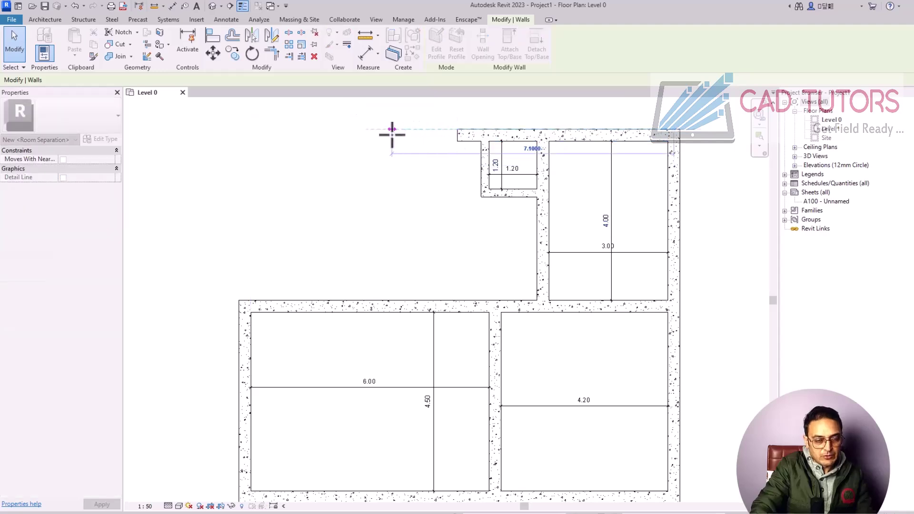
left_click(391, 128)
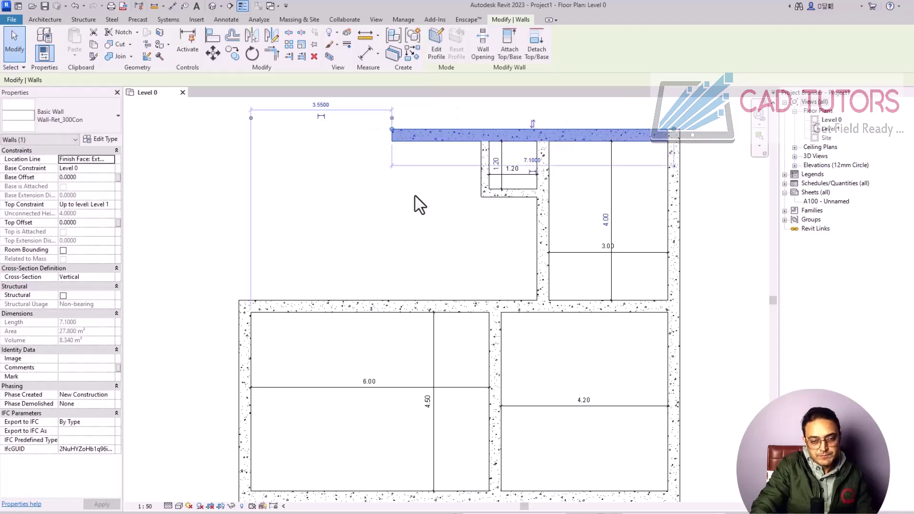
left_click(423, 236)
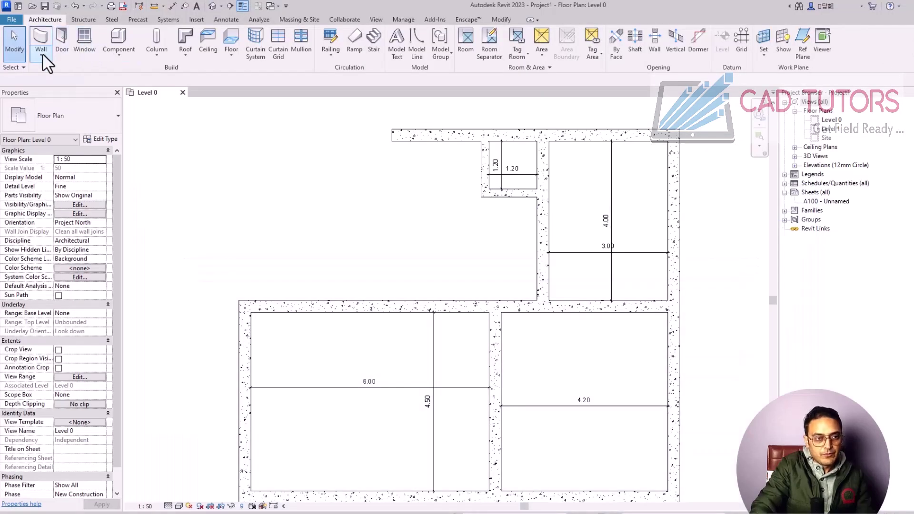
Step: Draw Wall-Ret_200mm walls from the small square room's outer bottom-left corner, about 1 m down and then about 1.3 m left
left_click(42, 56)
left_click(48, 72)
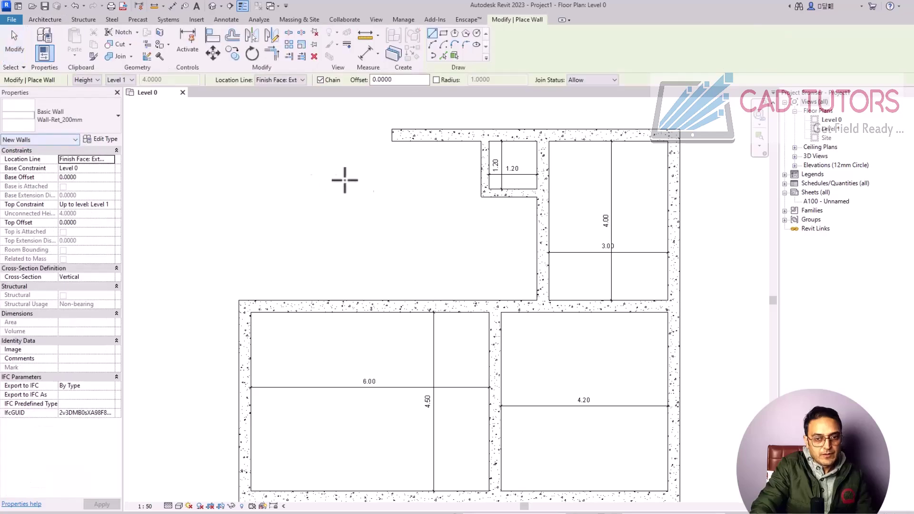
left_click(482, 197)
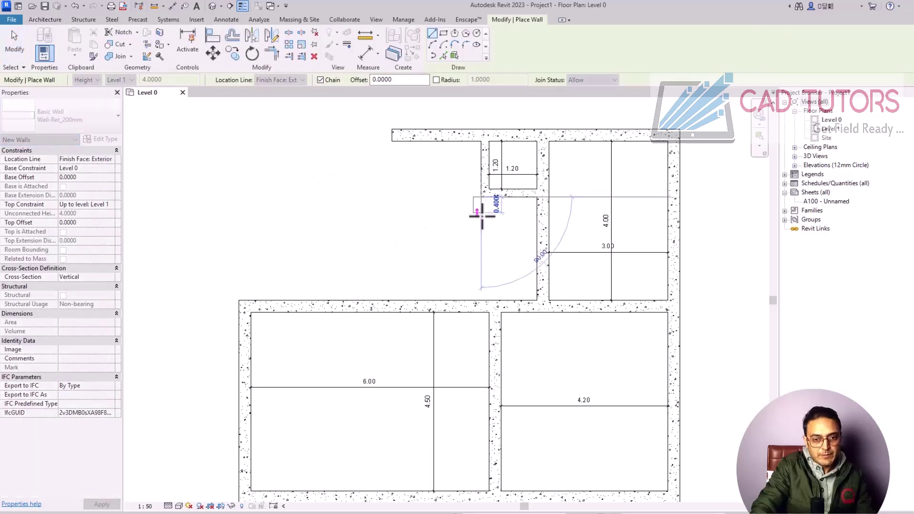
left_click(481, 236)
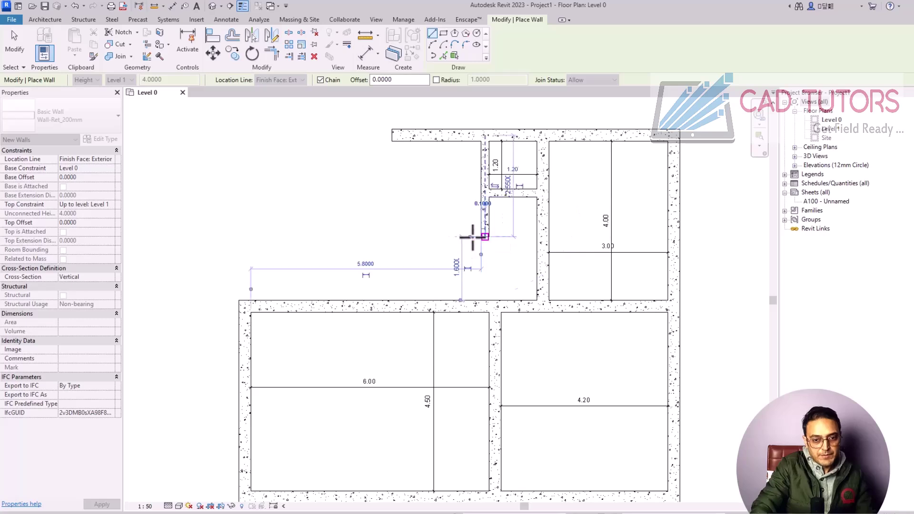
left_click(430, 237)
key("Escape")
key("Escape")
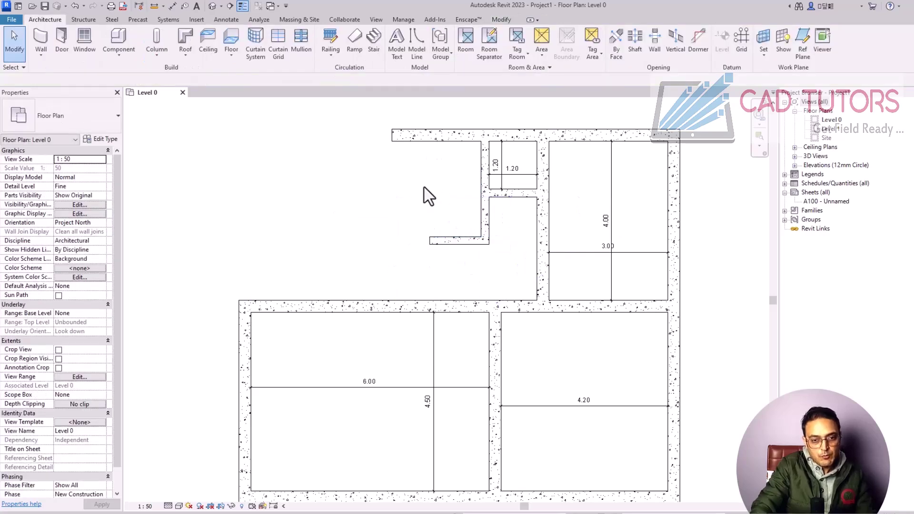
Step: Draw a Wall-Ret_300Con wall from the left end of the lower 200 mm wall up about 2.4 m to the top wall
left_click(39, 41)
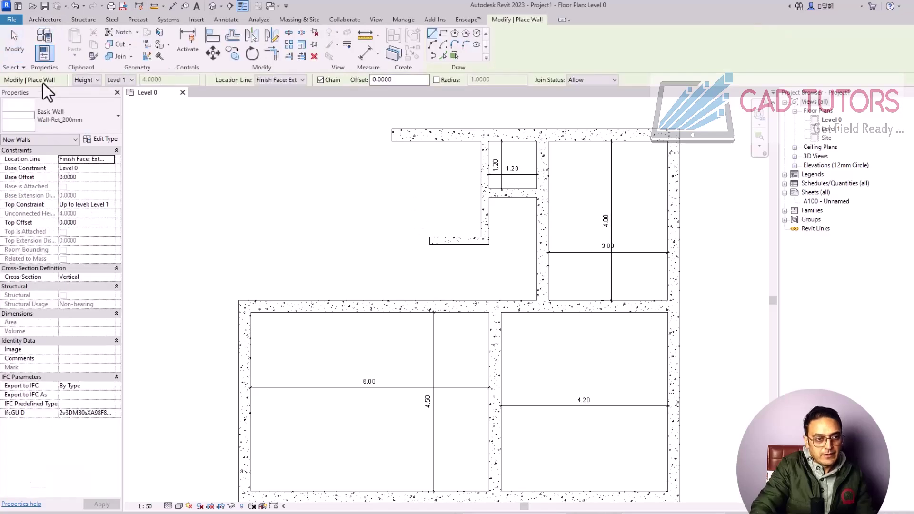
left_click(62, 121)
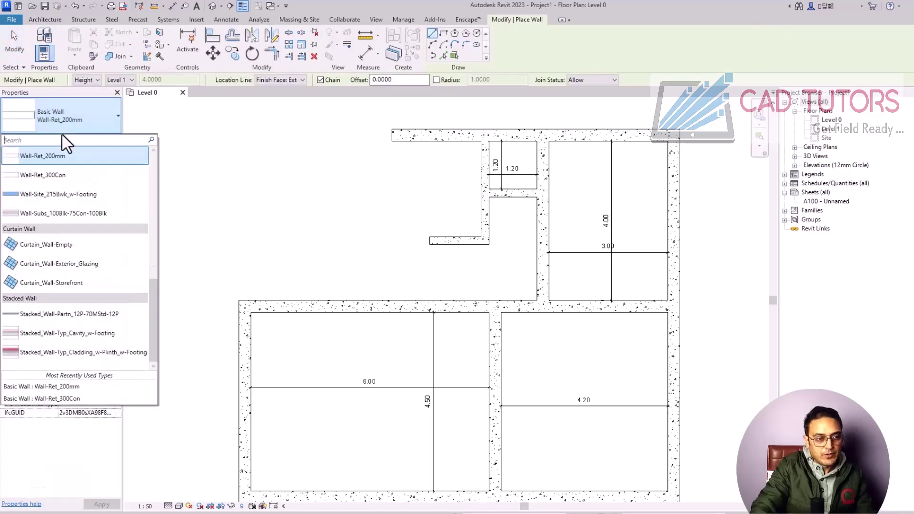
scroll(57, 224, "up", 1)
left_click(56, 236)
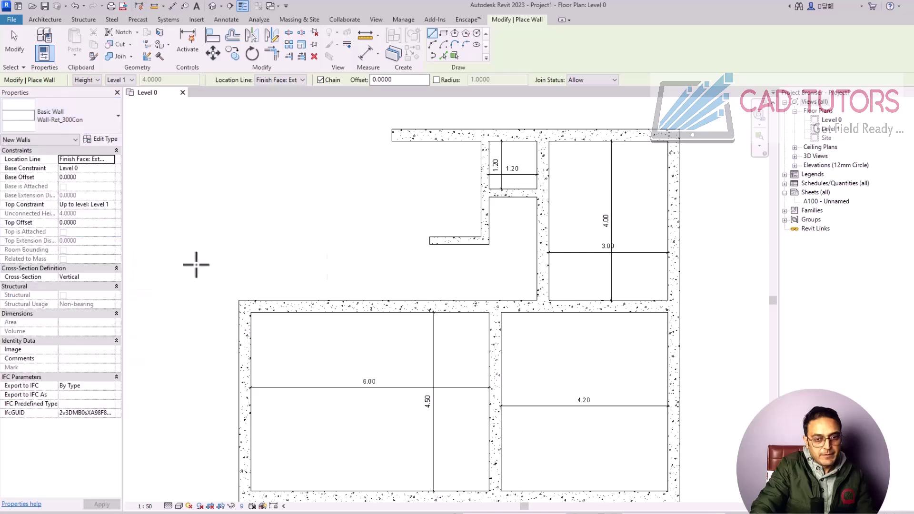
left_click(428, 234)
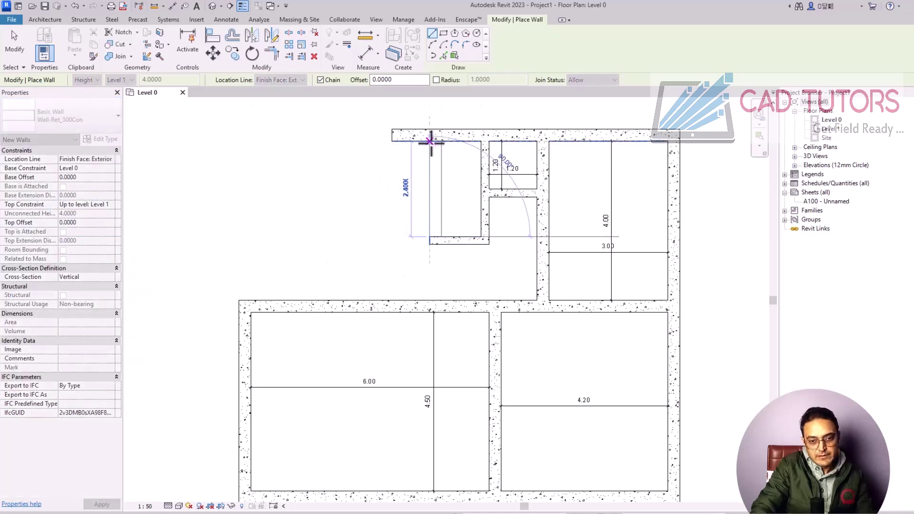
left_click(430, 141)
key("Escape")
key("Escape")
Step: Extend the lower end of the new 300 mm wall down to the top wall of the lower rooms
left_click(442, 209)
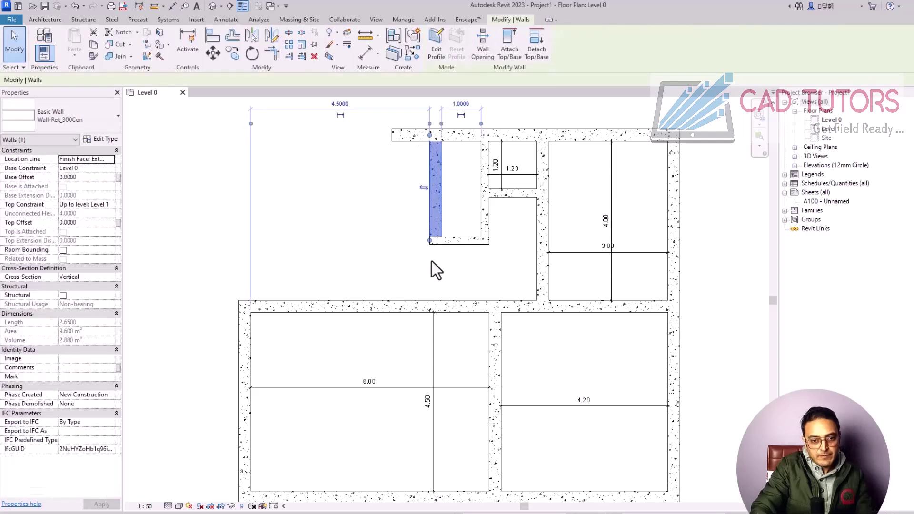
left_click_drag(429, 241, 428, 300)
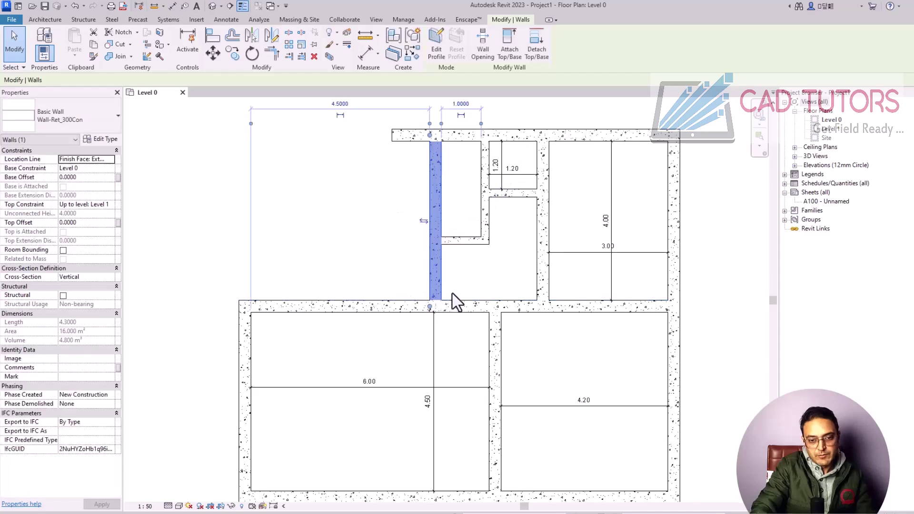
left_click(457, 292)
Step: Dimension the narrow room's clear width and clear length between its inner wall faces
scroll(456, 210, "up", 2)
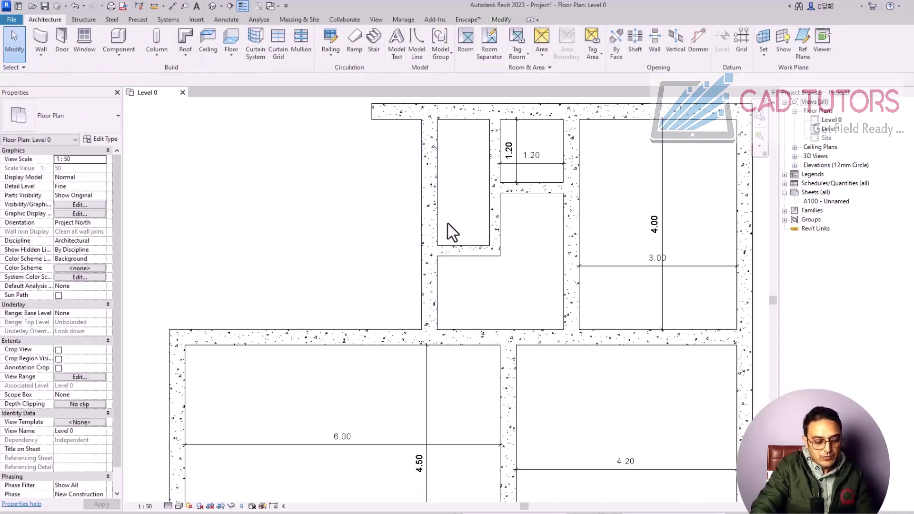
key("d")
key("i")
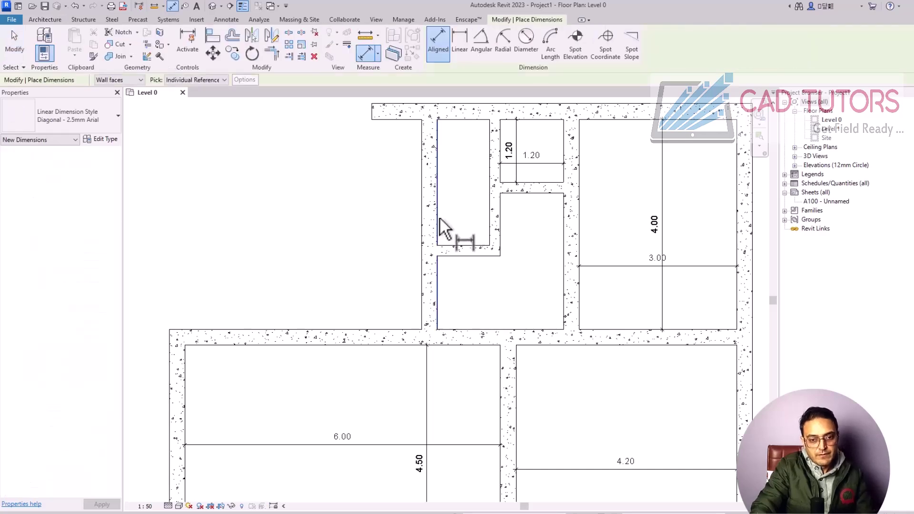
left_click(490, 217)
left_click(459, 216)
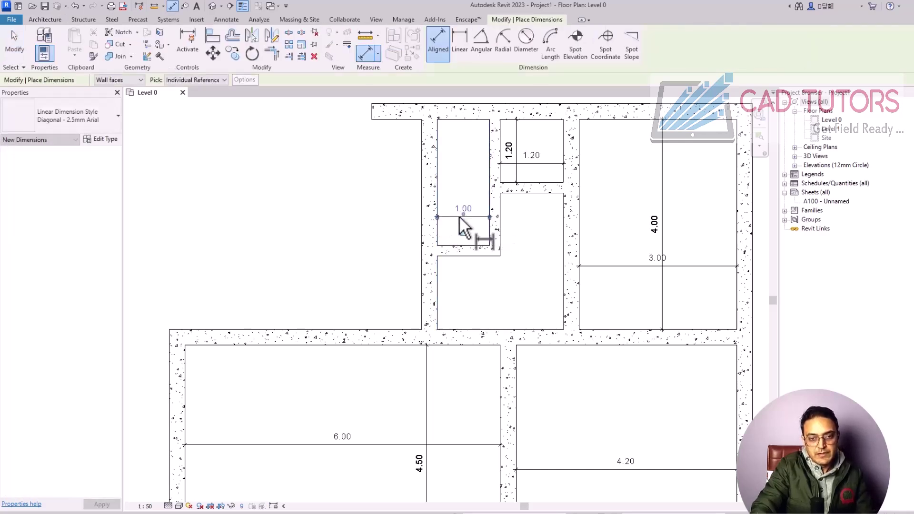
left_click(473, 120)
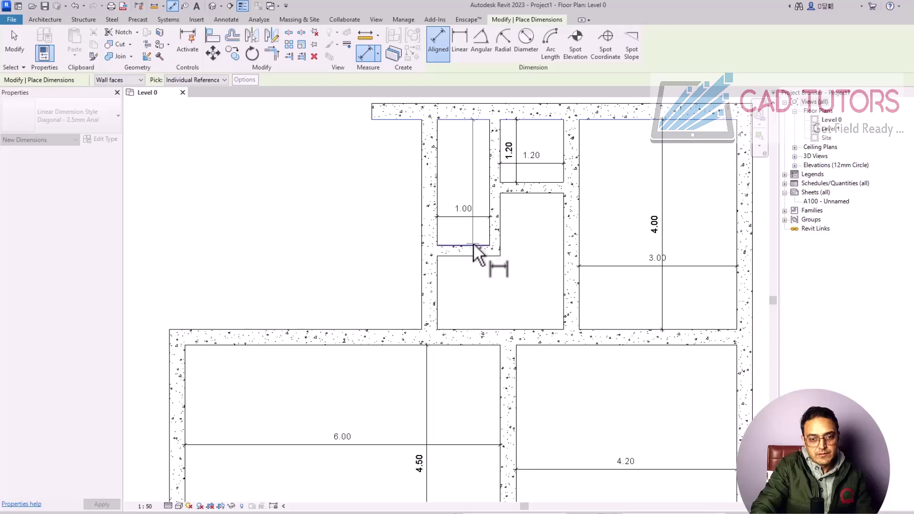
left_click(473, 245)
left_click(462, 188)
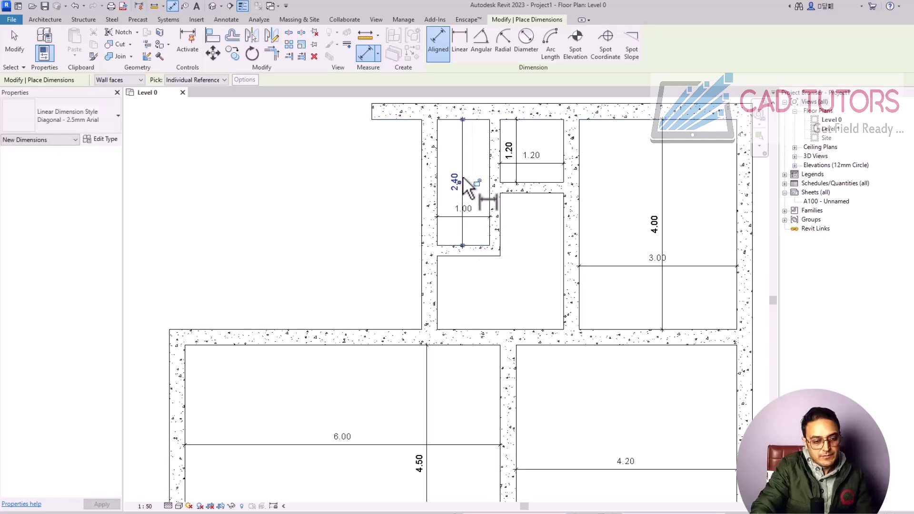
key("Escape")
key("Escape")
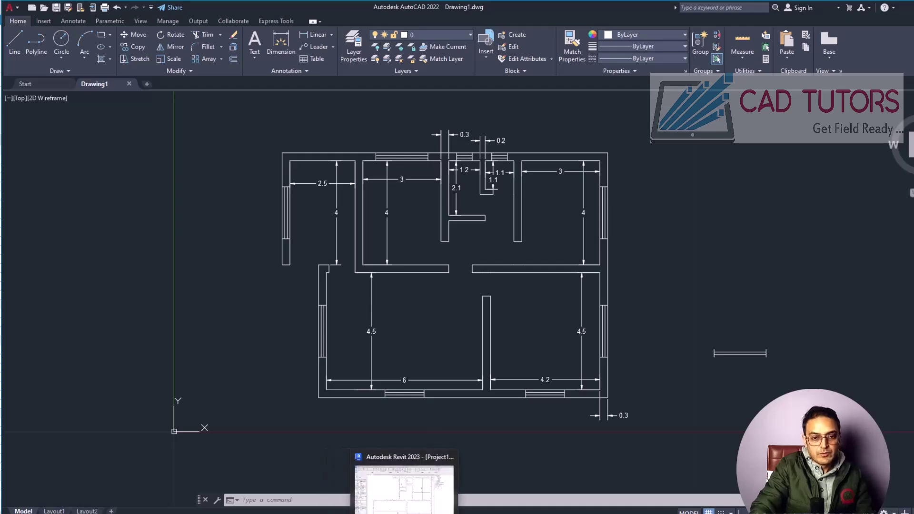
Step: Switch from AutoCAD back to Revit and set the narrow room's clear width to 1.2 m by moving its left wall
left_click(409, 486)
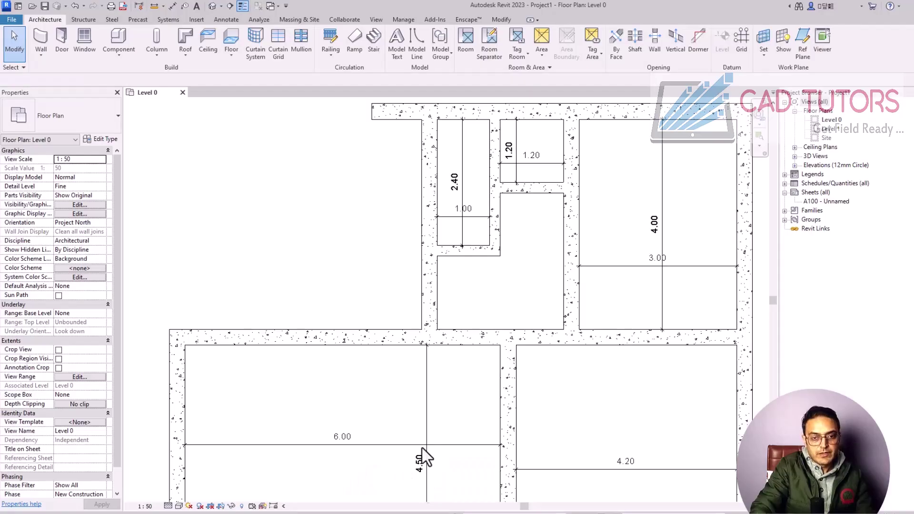
left_click(422, 234)
left_click(463, 211)
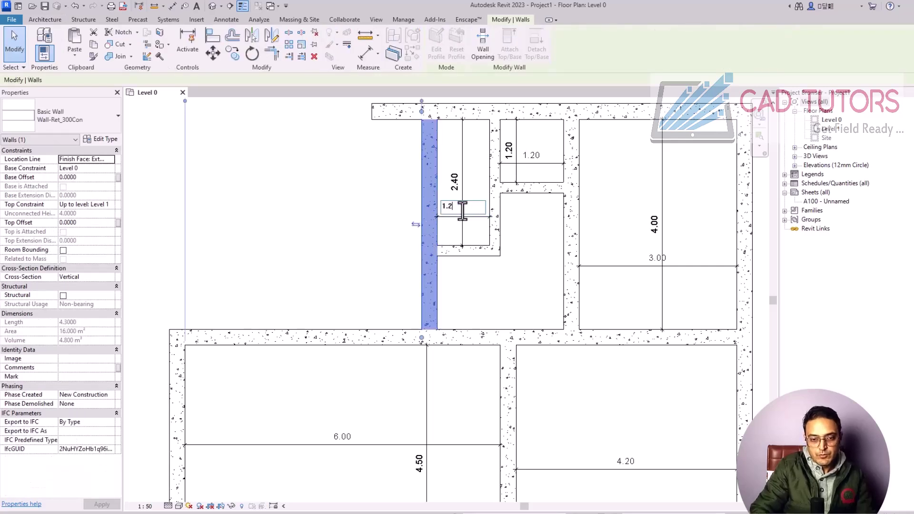
key("Return")
key("Escape")
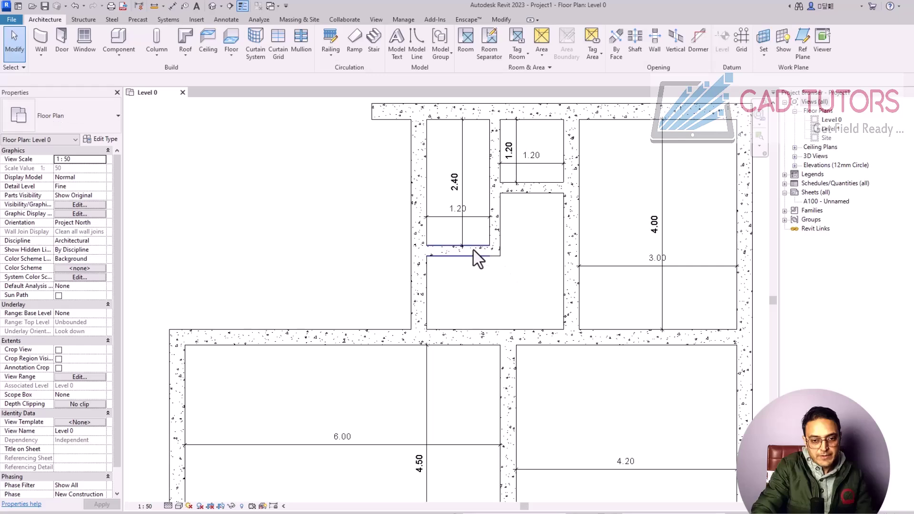
Step: Set the narrow room's clear length to 2.1 m by moving its bottom 200 mm wall
left_click(473, 248)
left_click(457, 187)
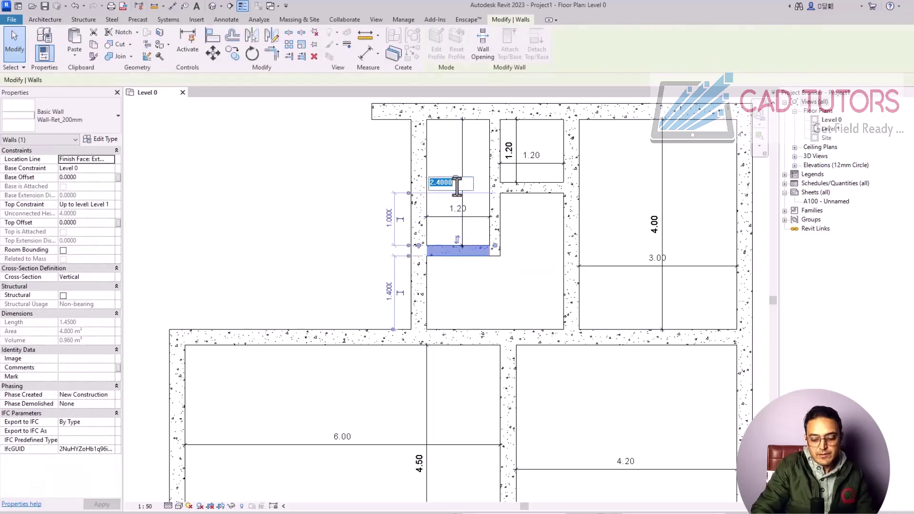
type("2.1")
key("Return")
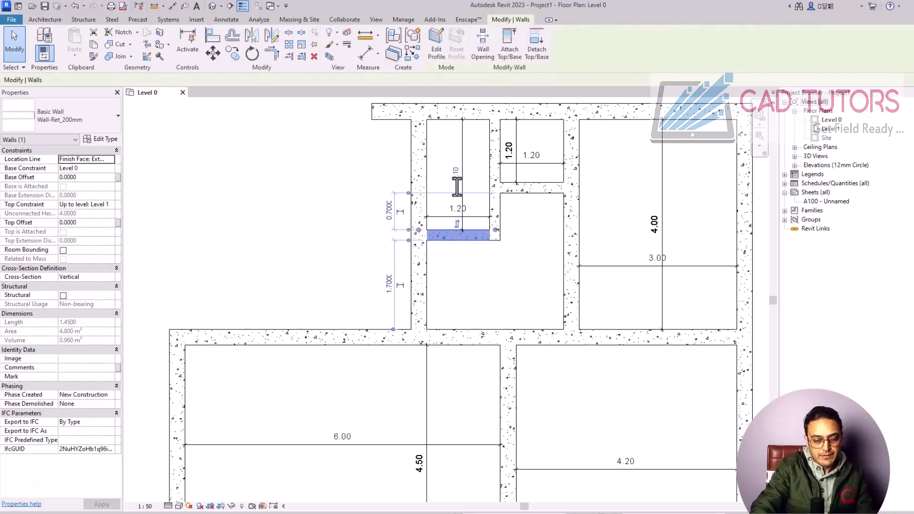
key("Escape")
scroll(492, 263, "down", 2)
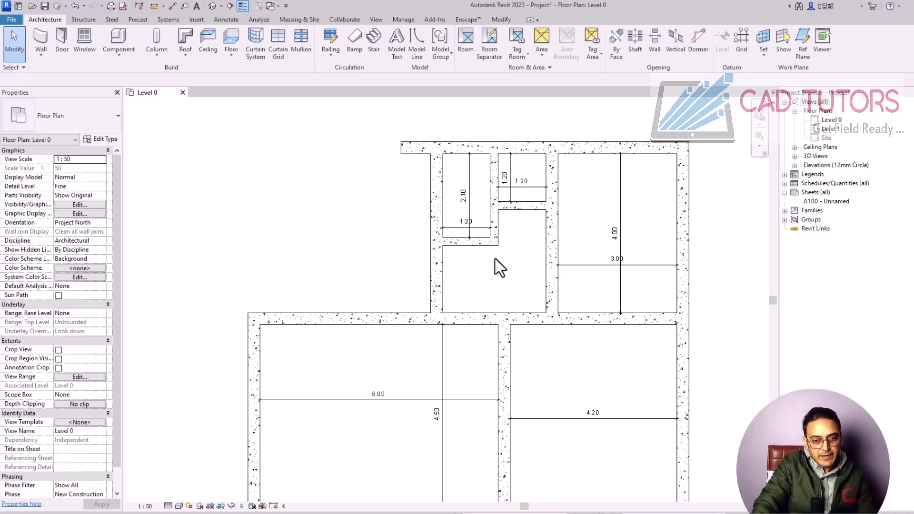
left_click(440, 279)
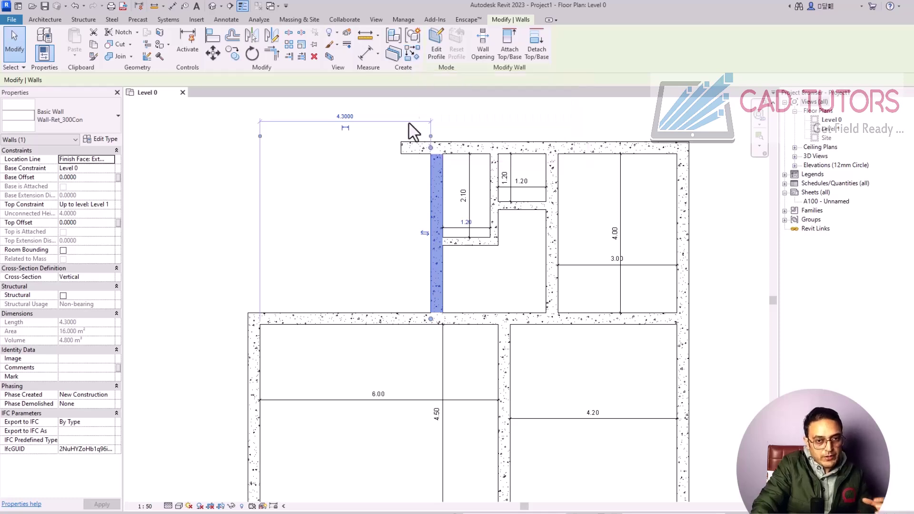
left_click(413, 58)
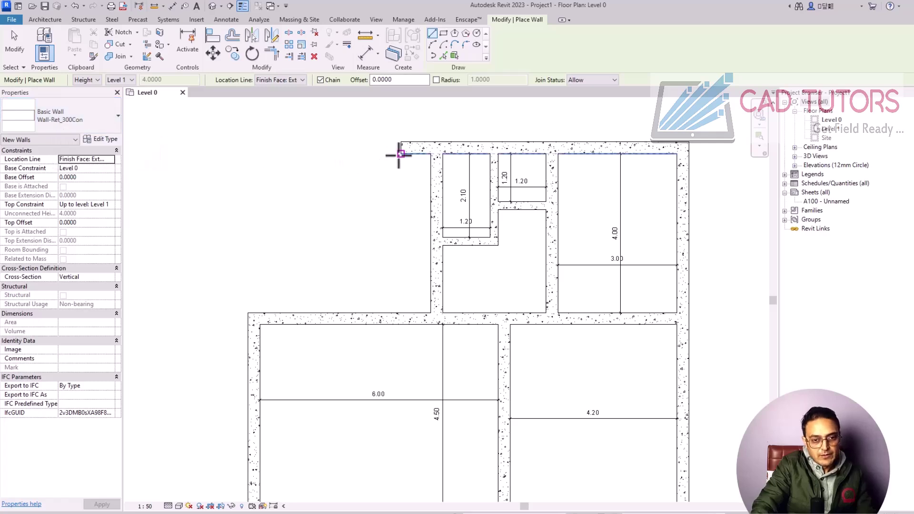
key("Escape")
key("Escape")
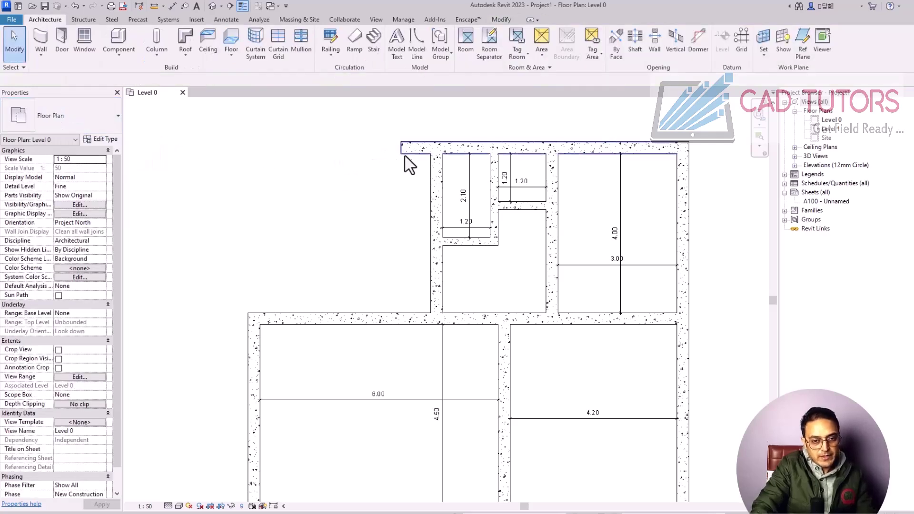
Step: Extend the left end of the building's top 300 mm wall outward until the wall is about 9 m long
left_click(404, 154)
left_click_drag(400, 143, 326, 142)
left_click(351, 151)
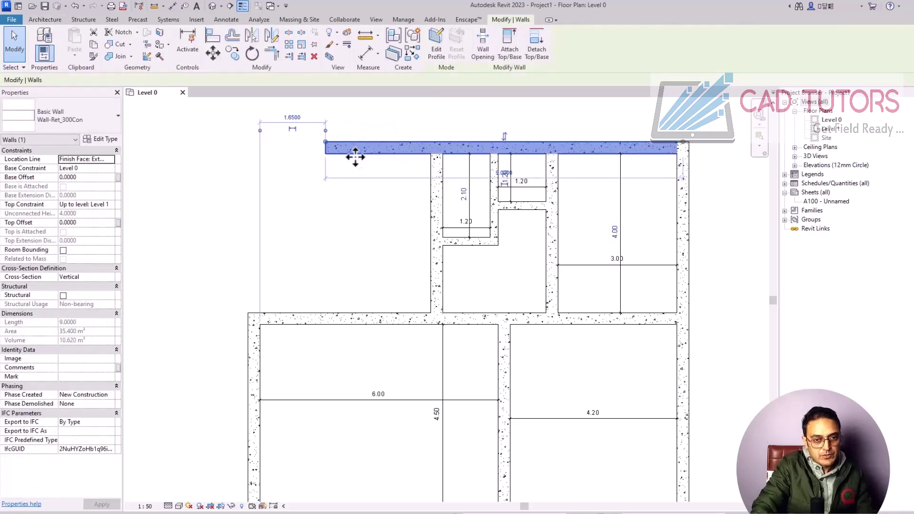
Step: Draw a 300 mm wall from the top wall's left end straight down to the top wall of the lower rooms
left_click(412, 57)
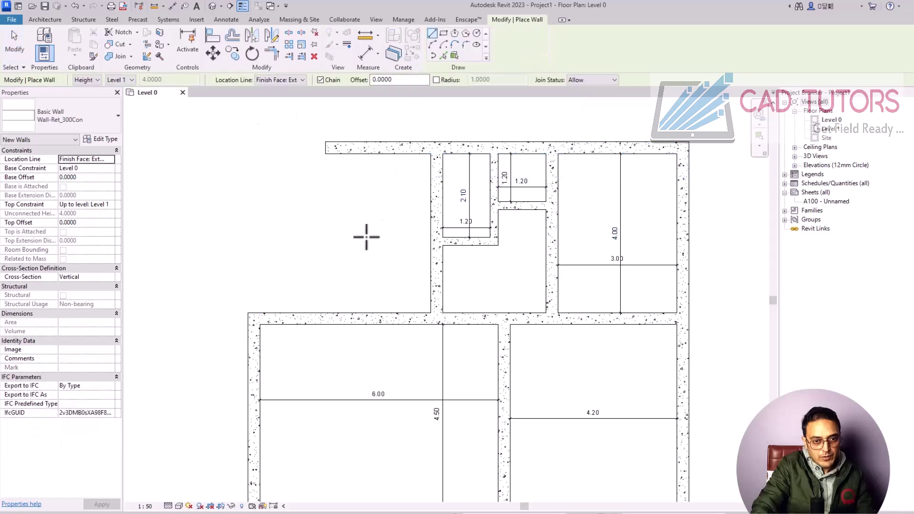
left_click(325, 153)
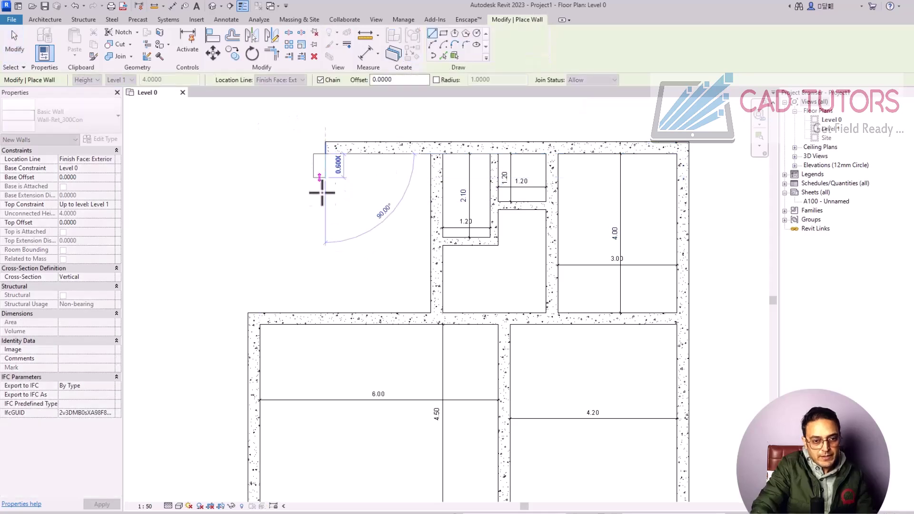
left_click(325, 313)
key("Escape")
key("Escape")
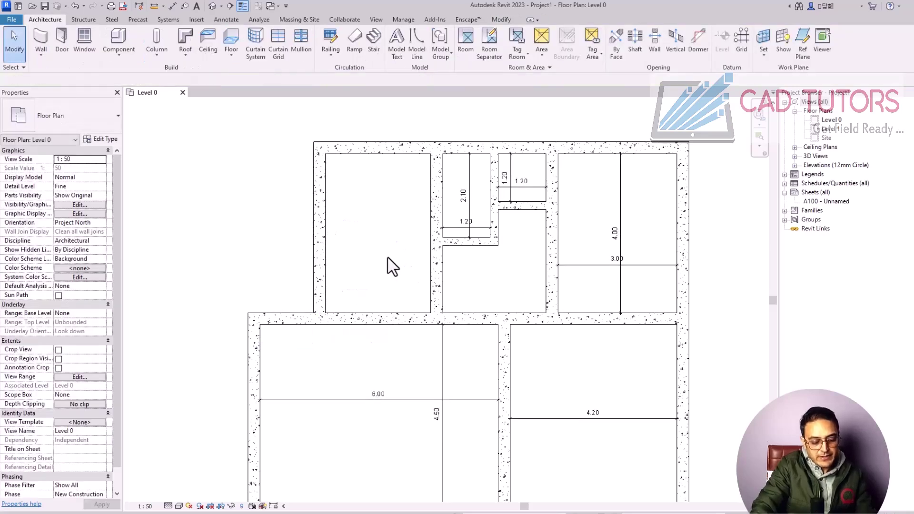
Step: Dimension the clear width and clear length of the new room left of the narrow room between its inner wall faces
key("d")
key("i")
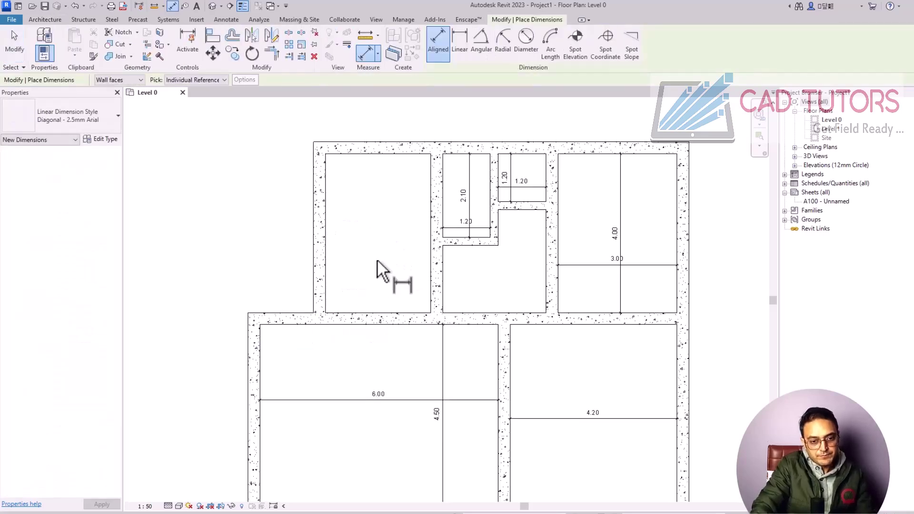
left_click(327, 285)
left_click(429, 285)
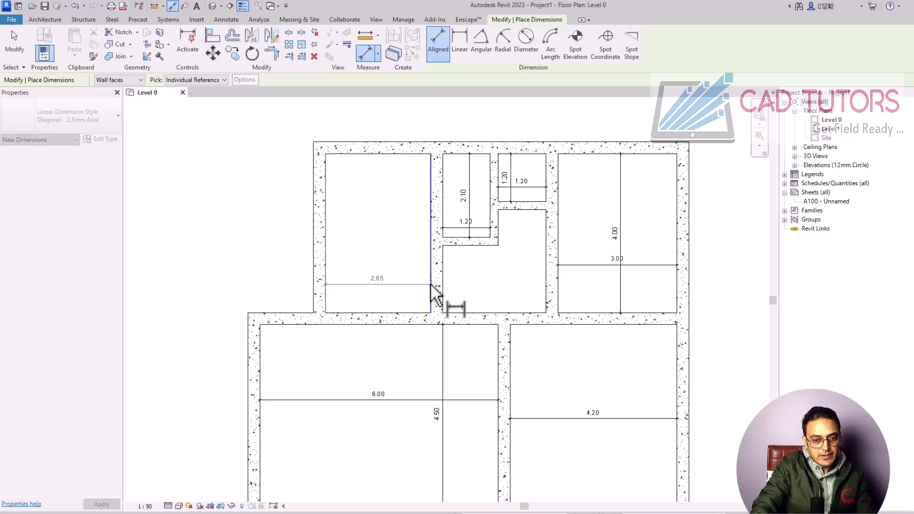
left_click(378, 281)
left_click(404, 153)
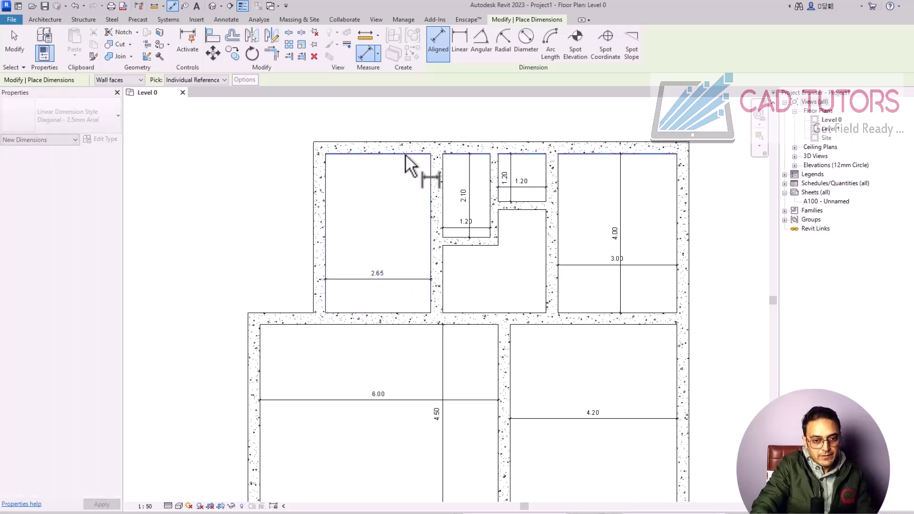
left_click(407, 313)
left_click(408, 223)
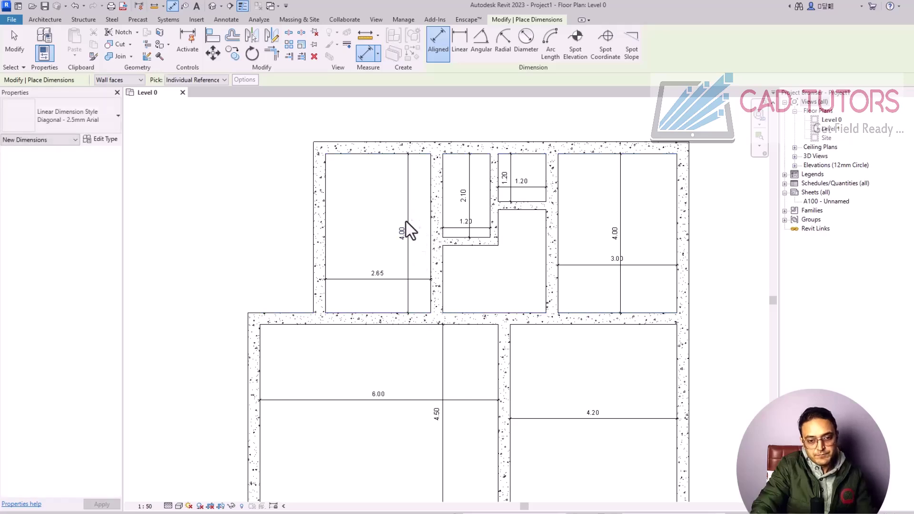
key("Escape")
key("Escape")
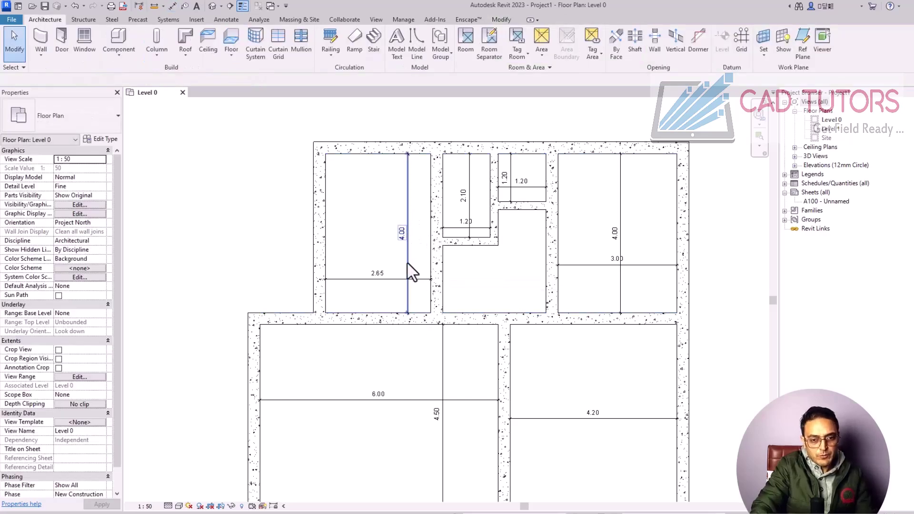
Step: Set the new room's clear width to 3 m by moving its left wall, and return to Revit after checking the AutoCAD plan
left_click(319, 257)
left_click(377, 274)
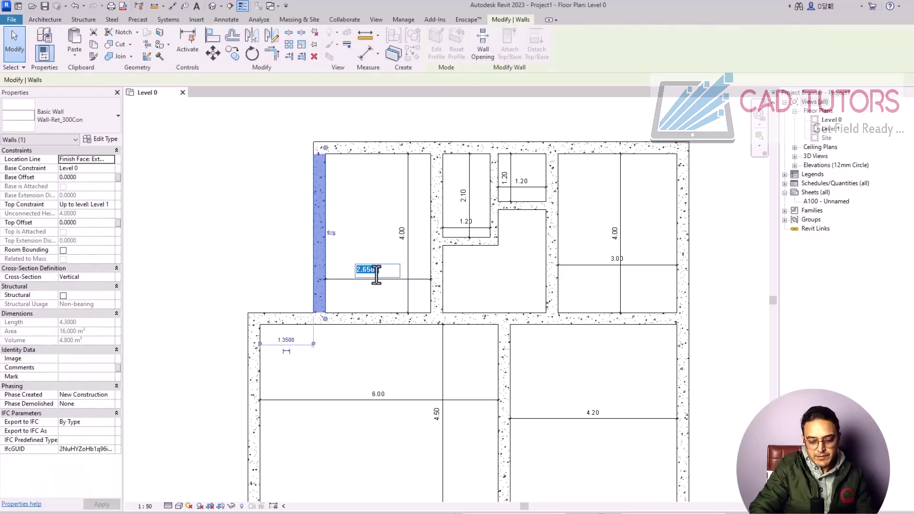
type("3")
key("Return")
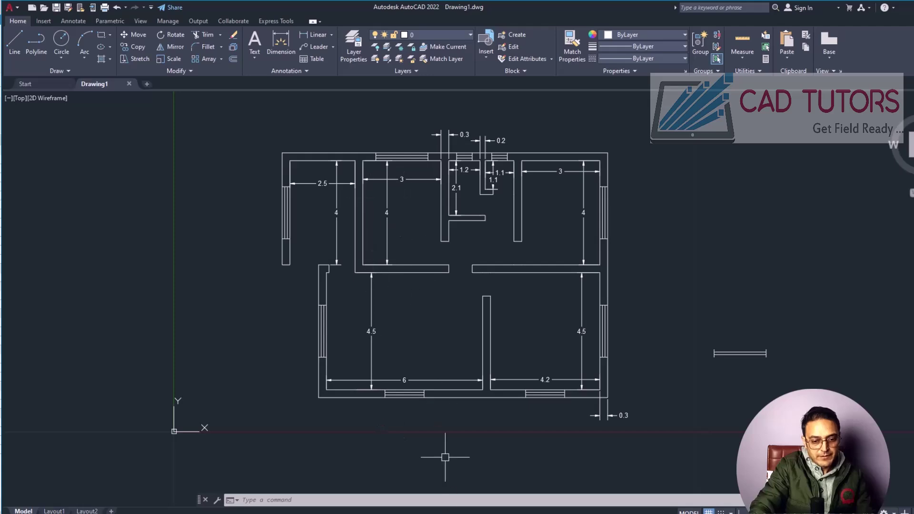
left_click(382, 513)
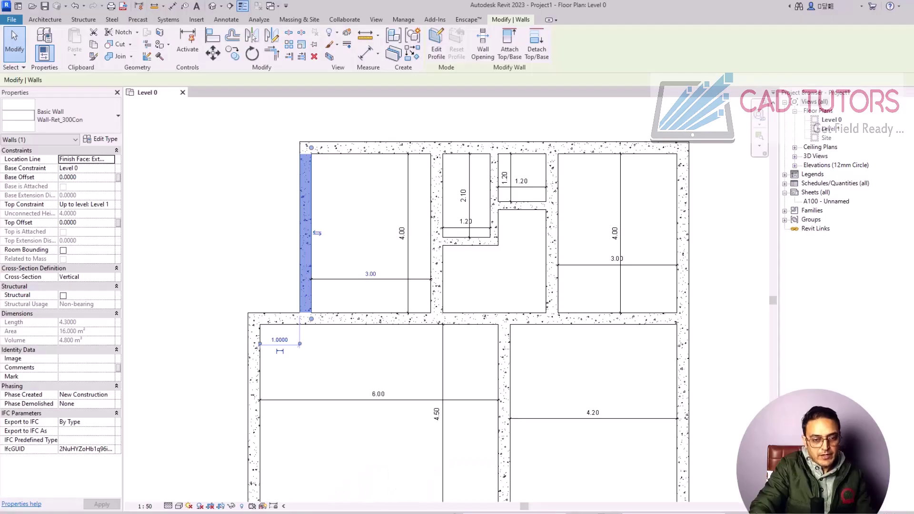
Step: Draw chained 300 mm walls left from the upper-left corner, 4.3 m down, and 2 m back to the lower rooms' upper-left corner
left_click(310, 202)
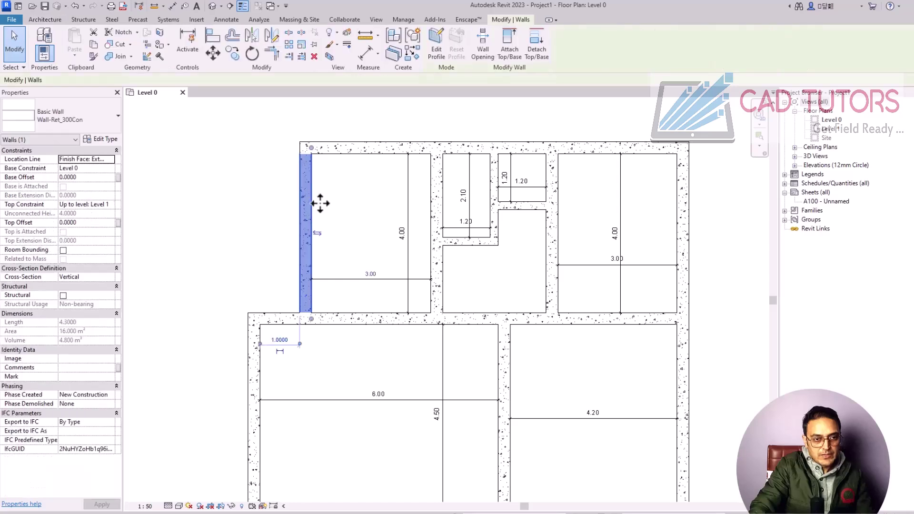
left_click(410, 54)
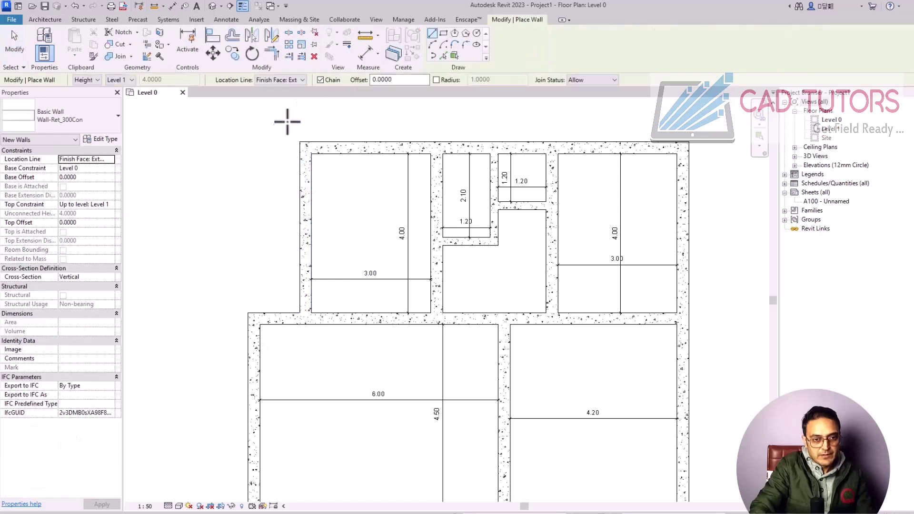
left_click(299, 141)
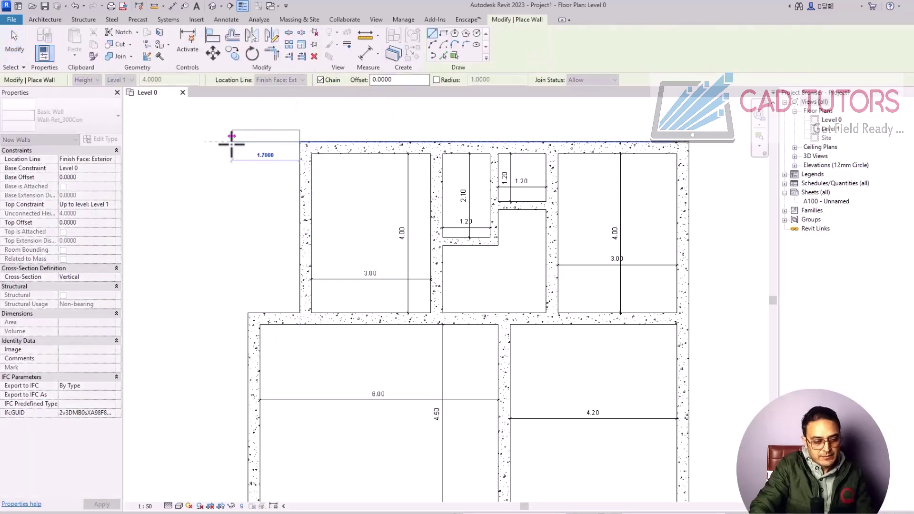
left_click(168, 143)
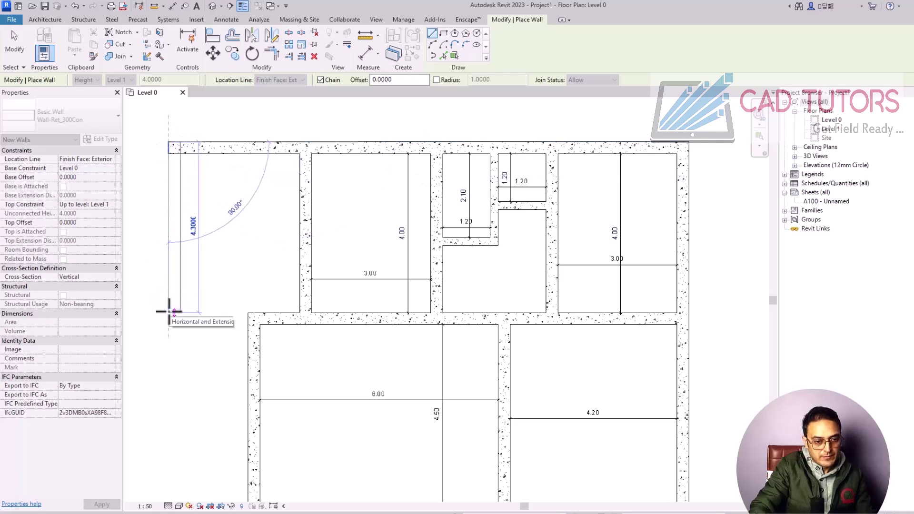
left_click(169, 312)
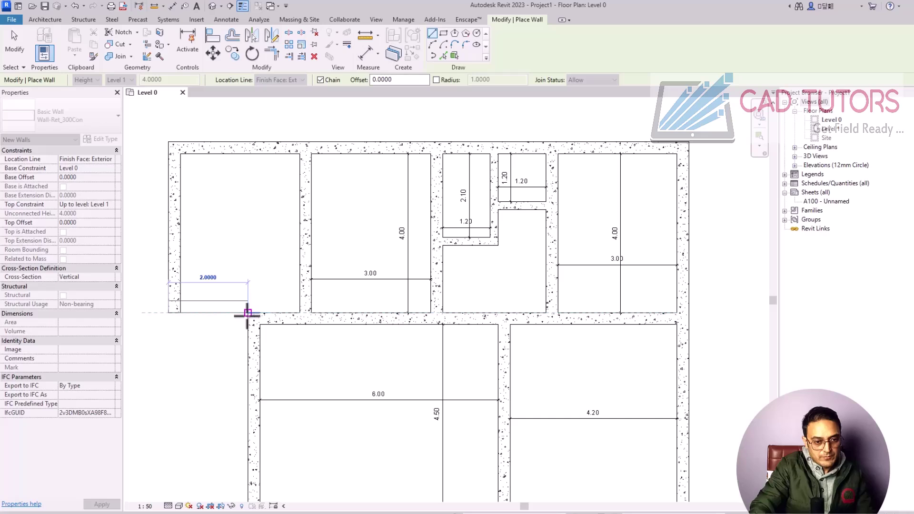
left_click(248, 313)
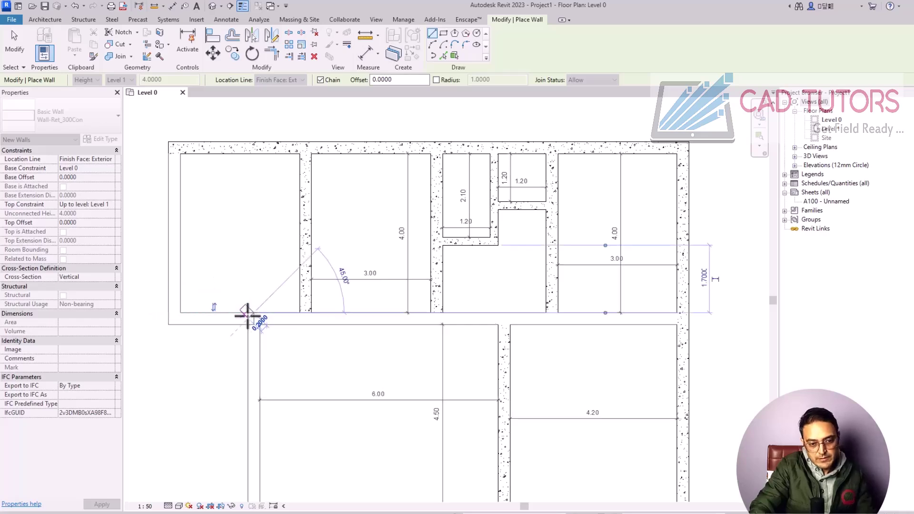
key("Escape")
key("Escape")
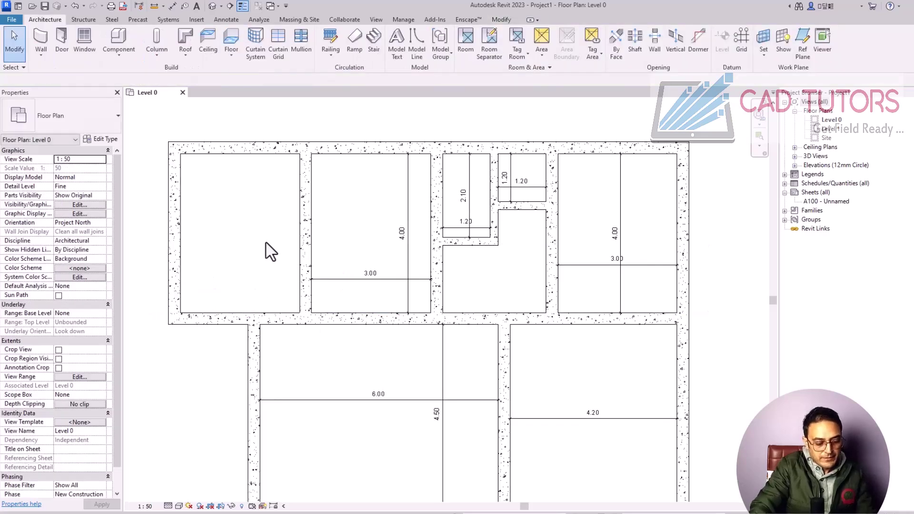
Step: Dimension the clear width of the new leftmost room between its inner wall faces
key("d")
key("i")
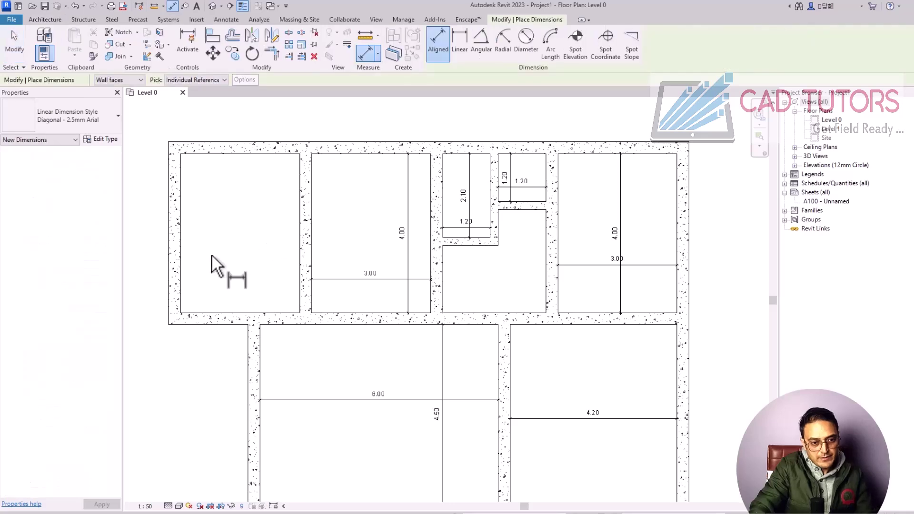
left_click(182, 262)
left_click(296, 267)
left_click(265, 257)
key("Escape")
key("Escape")
Step: Set the leftmost room's clear width to 2.5 m by moving its outer left wall
left_click(172, 290)
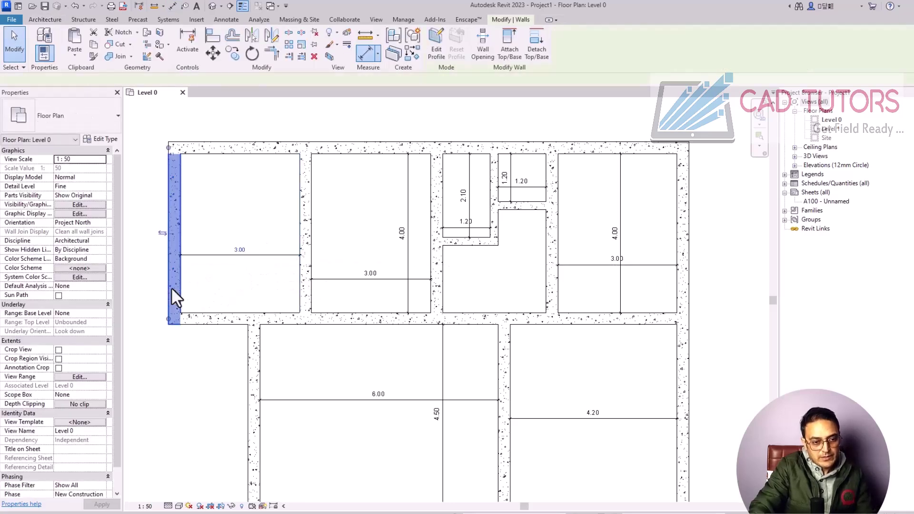
left_click(239, 249)
type("2.")
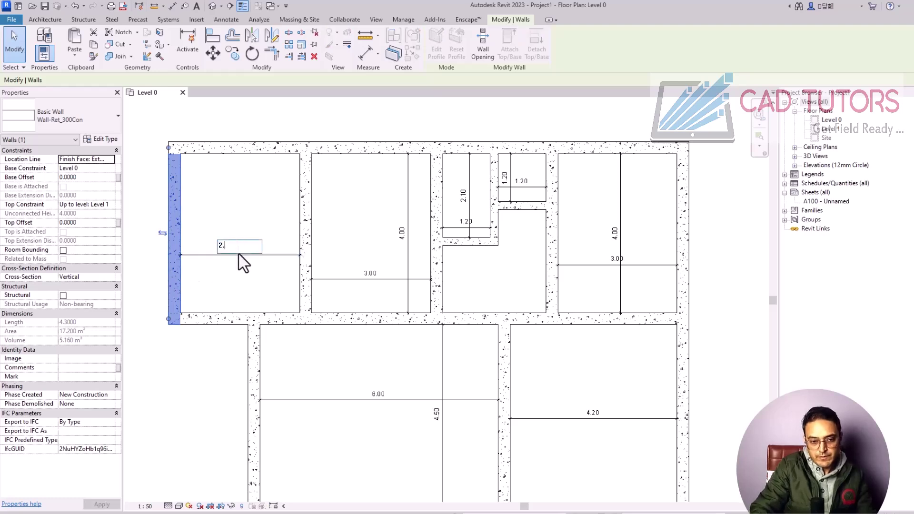
type("5")
key("Return")
scroll(281, 252, "down", 2)
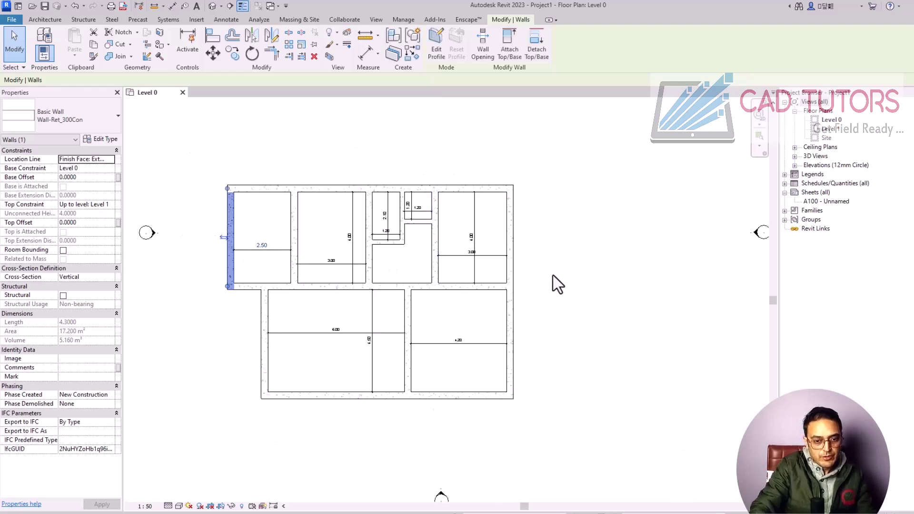
left_click(590, 279)
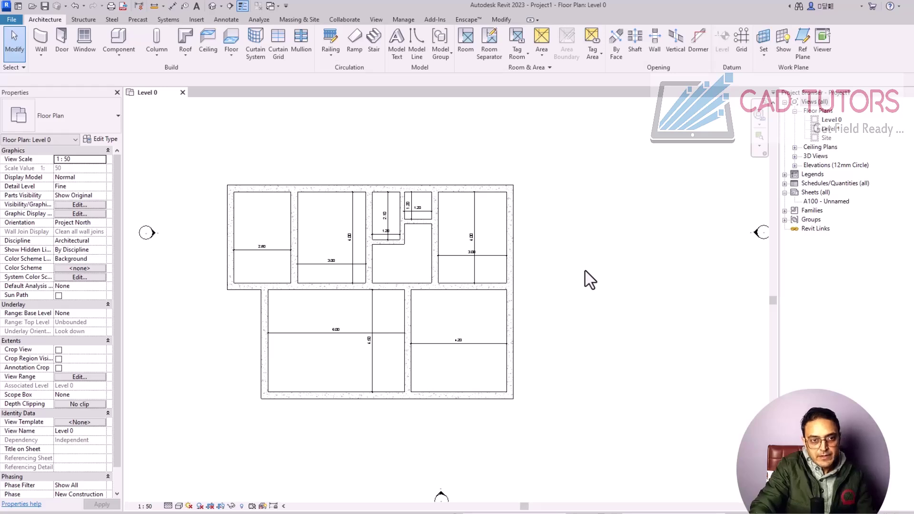
Step: Inspect the walls in the South elevation, the 3D view and the Level 1 plan, and return to the Level 0 plan
left_click(794, 165)
double_click(828, 193)
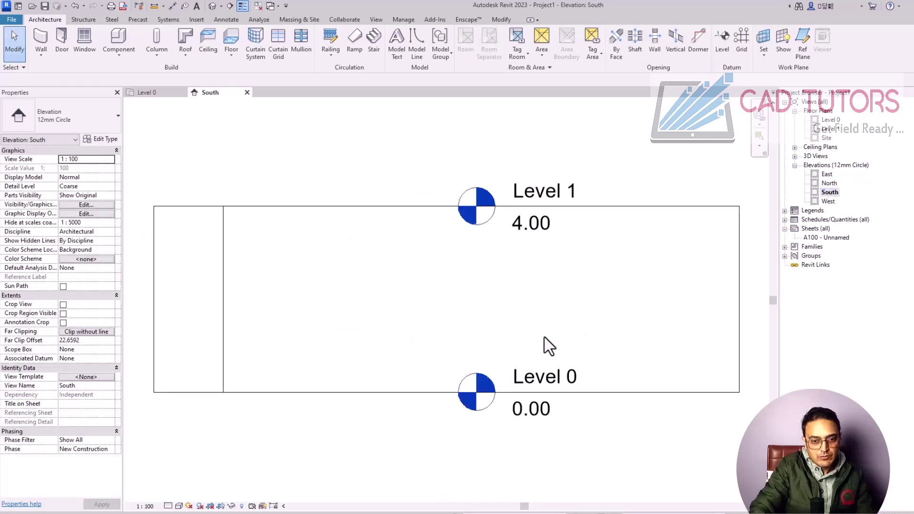
left_click(211, 7)
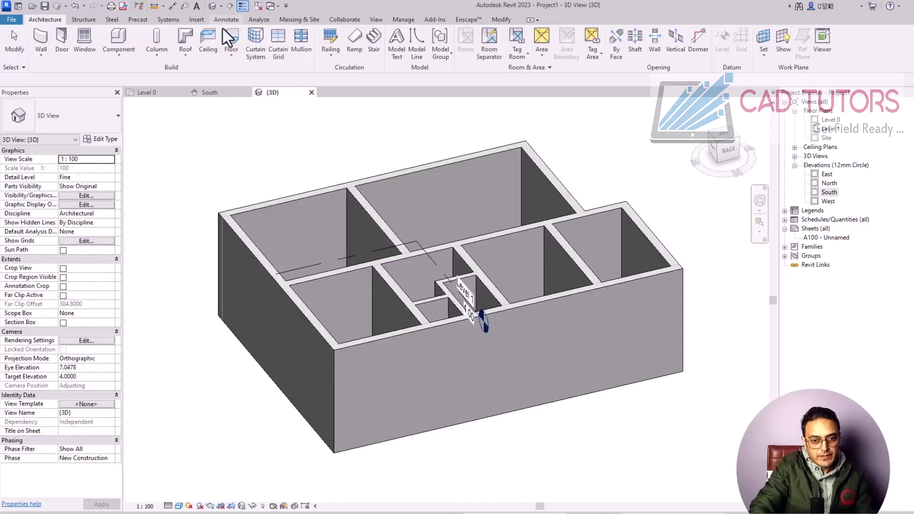
middle_click_drag(335, 305, 508, 306, "shift")
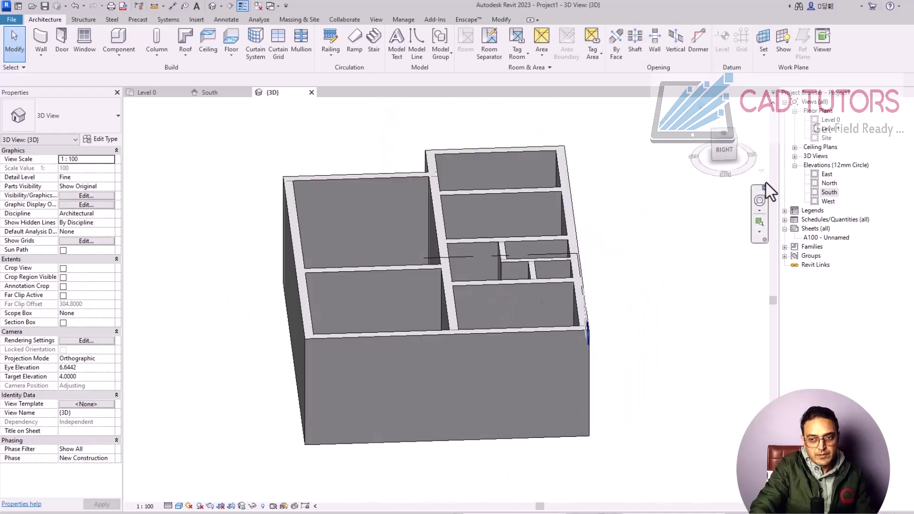
double_click(831, 129)
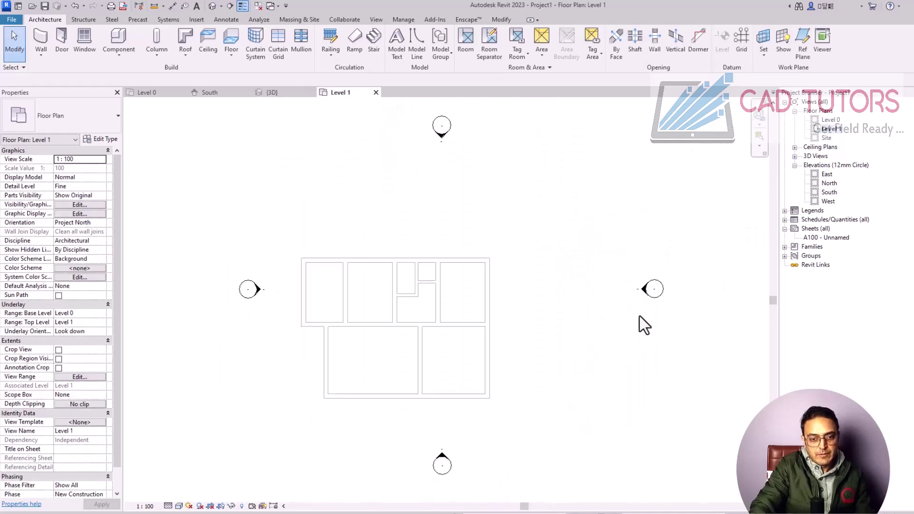
double_click(828, 121)
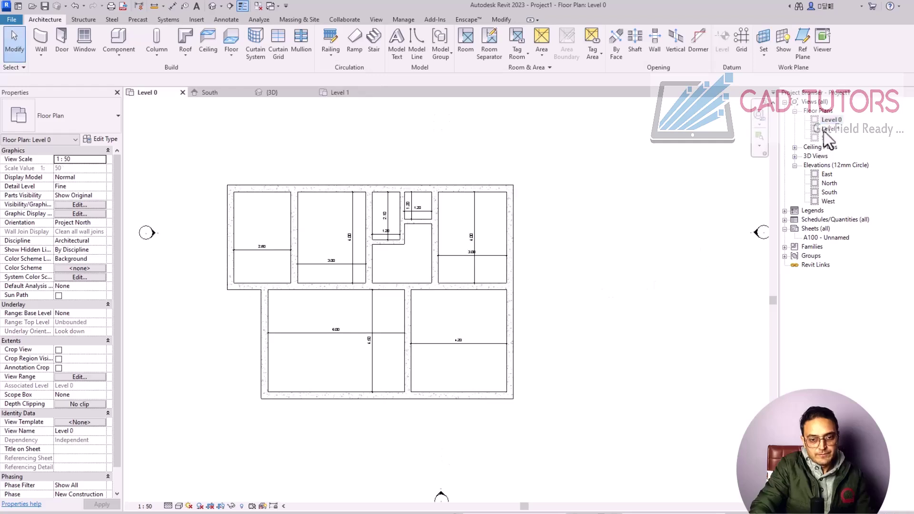